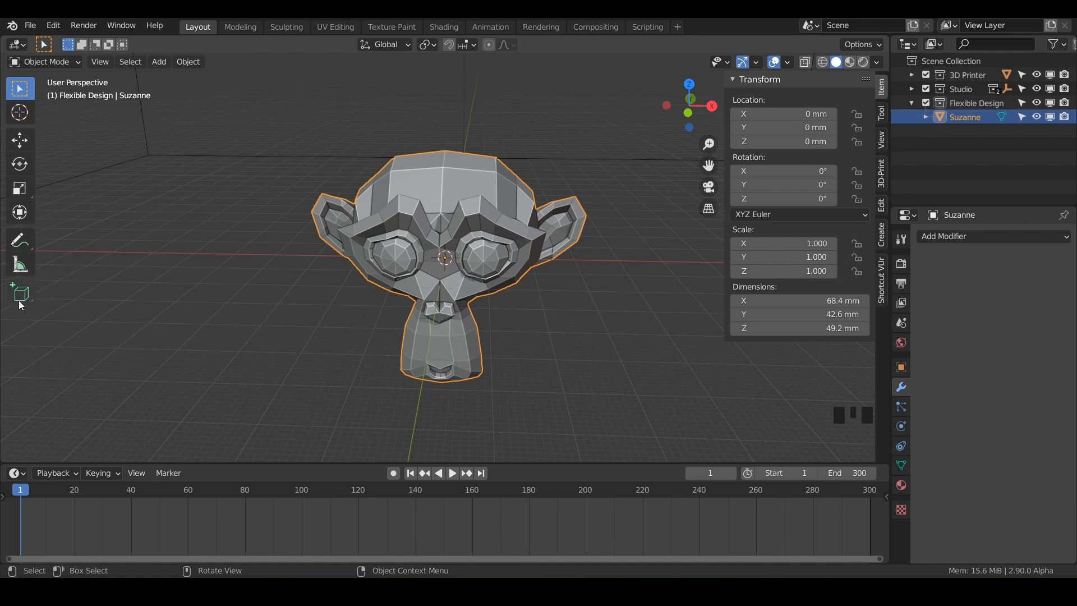
- Switch to the Blender download page in the browser and open the experimental builds download
left_click(28, 299)
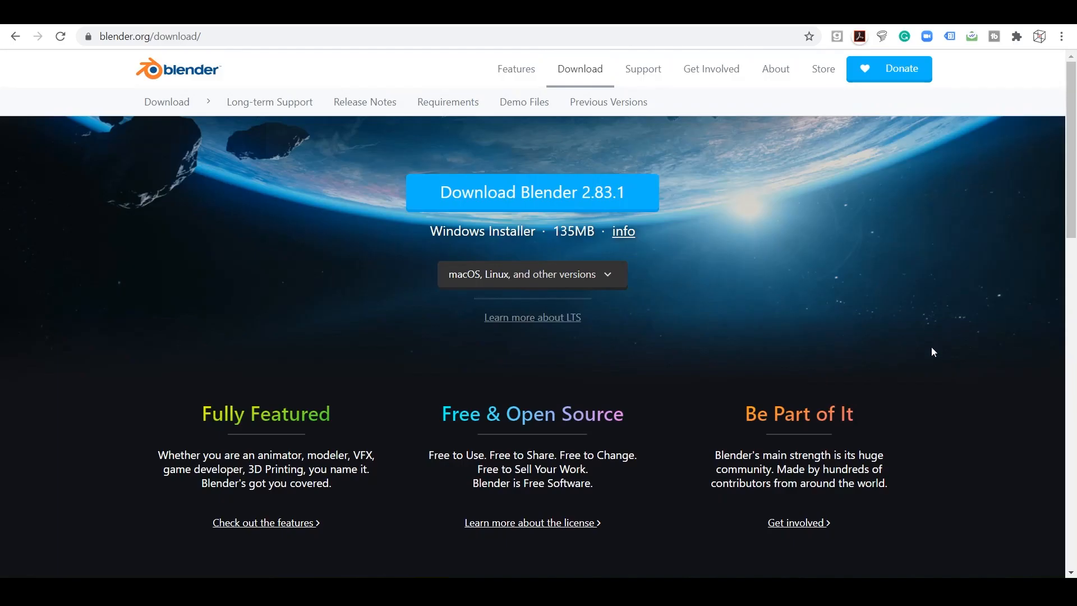
scroll(931, 347, "down", 6)
scroll(933, 353, "down", 8)
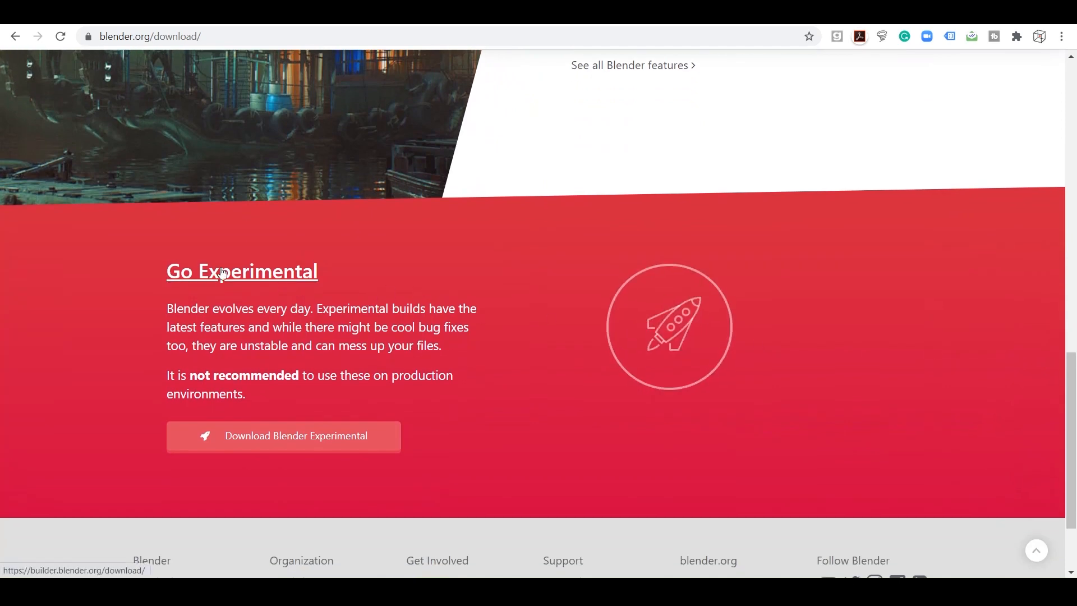
left_click(277, 445)
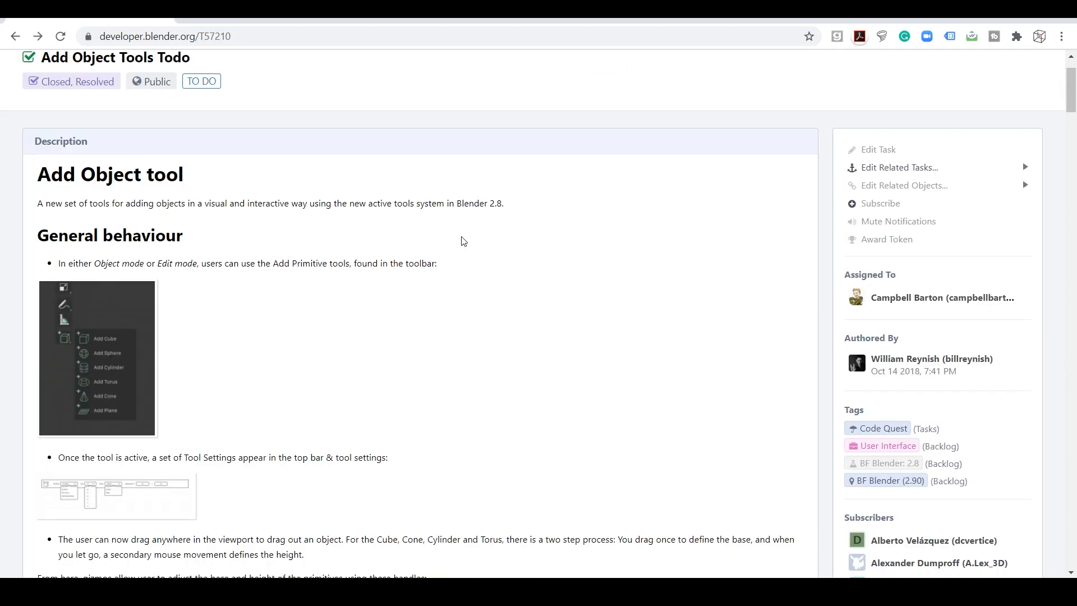
- Read through the Add Object Tools Todo task page, including the Add Object tool's general behaviour
scroll(459, 236, "up", 1)
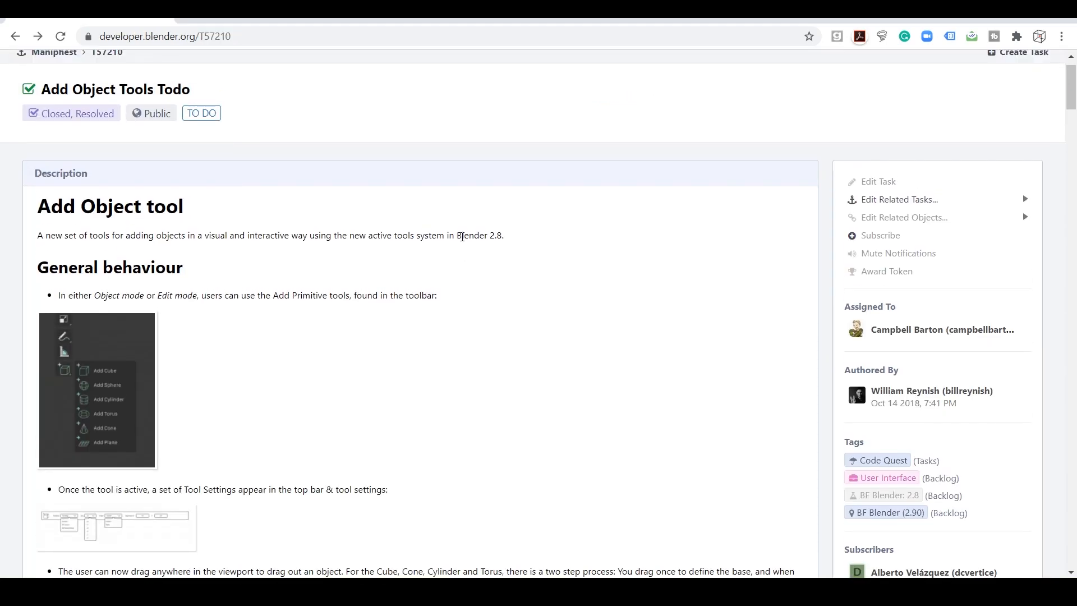
scroll(462, 240, "down", 15)
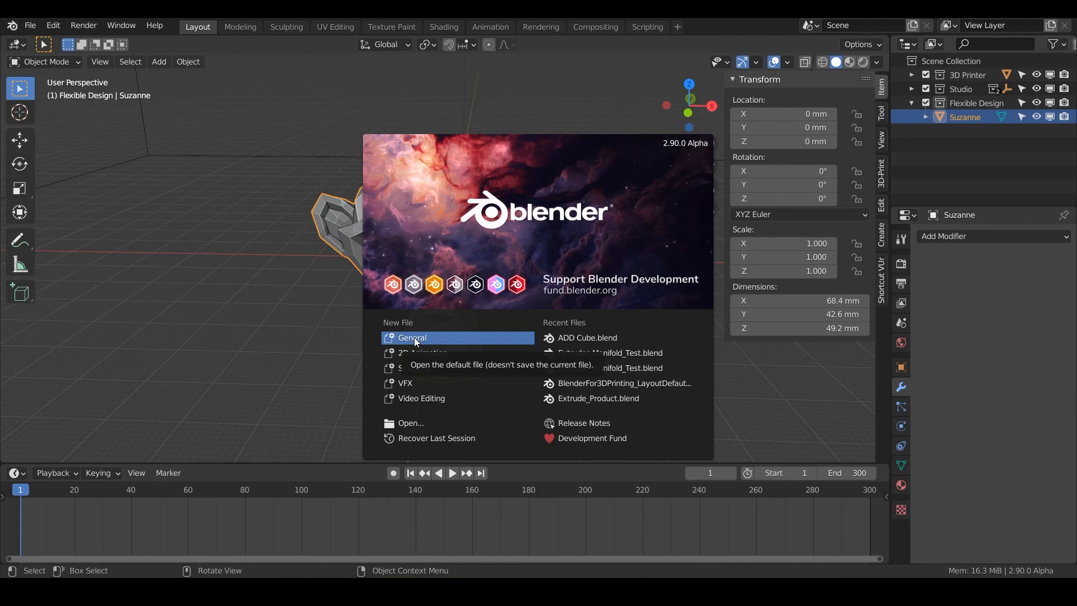
- Switch to Blender, dismiss the splash screen and save the file as ADD Tool
left_click(157, 147)
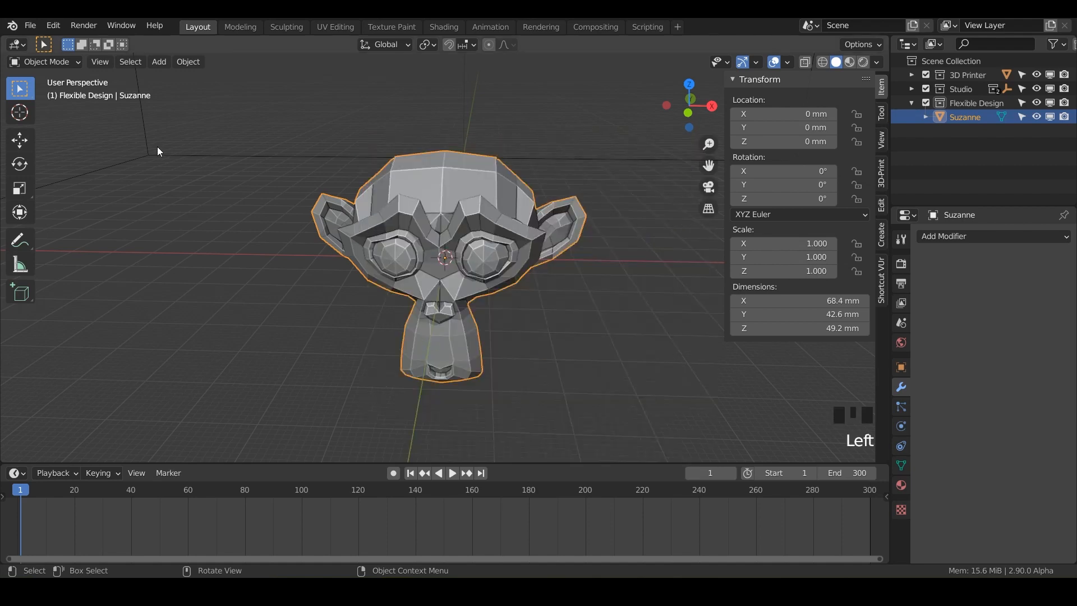
left_click(30, 26)
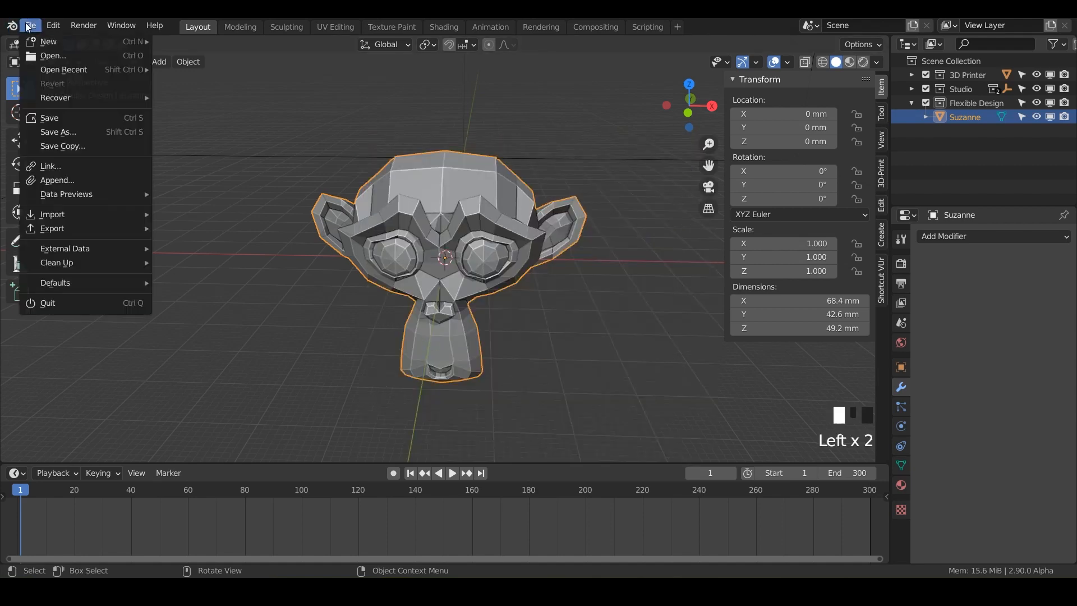
left_click(57, 130)
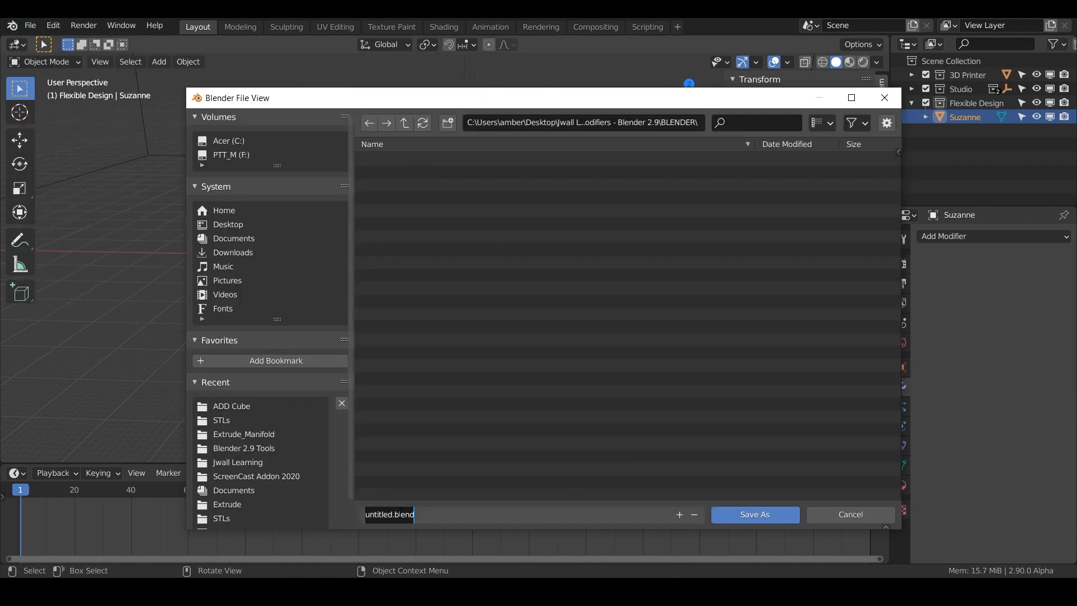
type("ADD Tool")
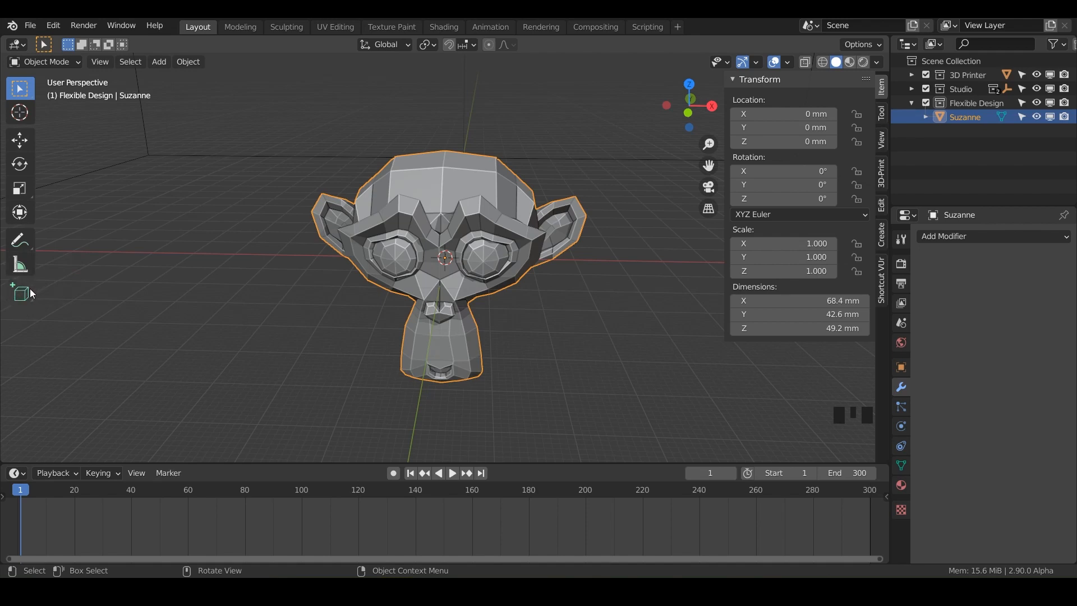
- Activate the Add Cube tool and review its depth, orientation and origin settings
left_click_drag(28, 299, 82, 320)
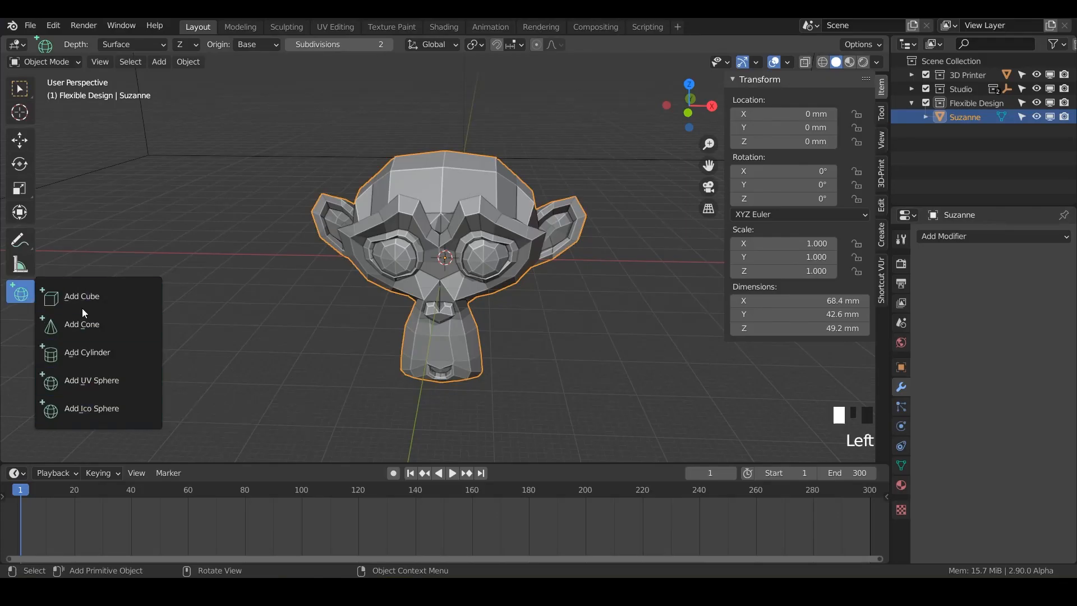
left_click(75, 298)
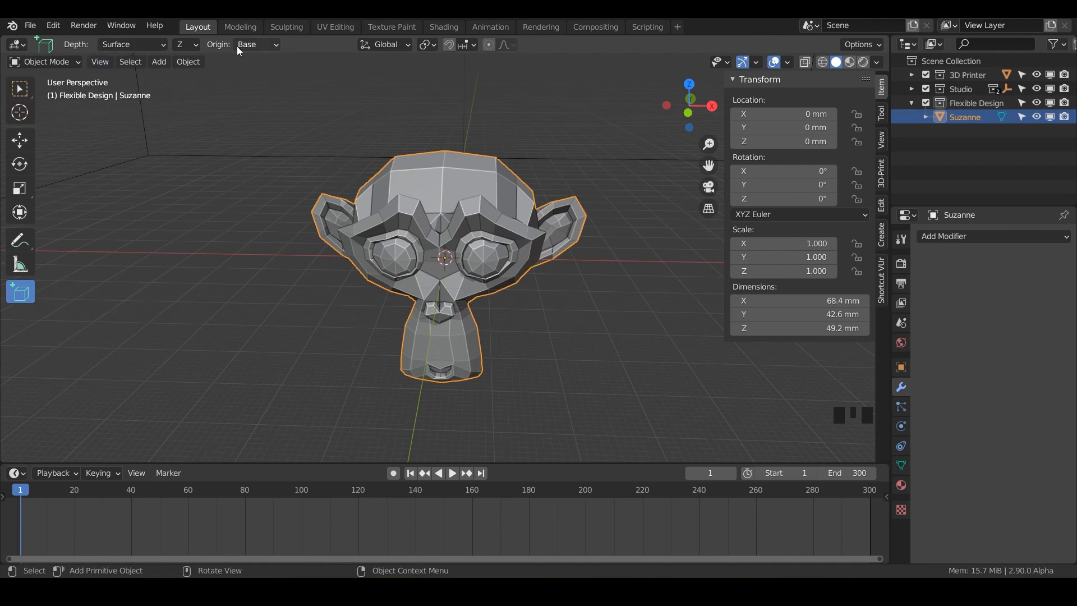
left_click(880, 114)
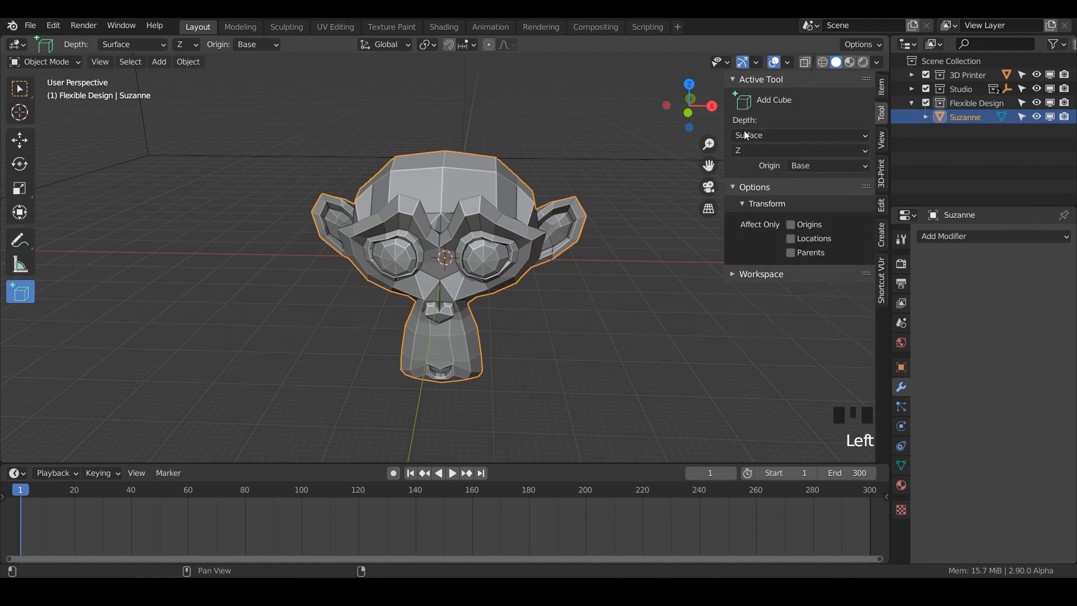
left_click(901, 239)
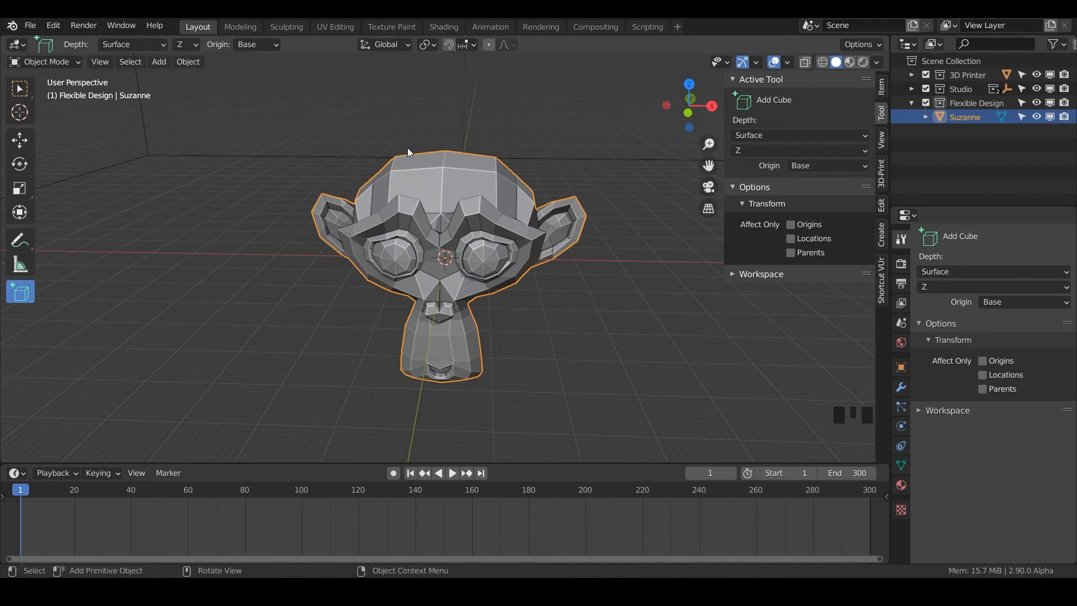
left_click(881, 90)
left_click(901, 387)
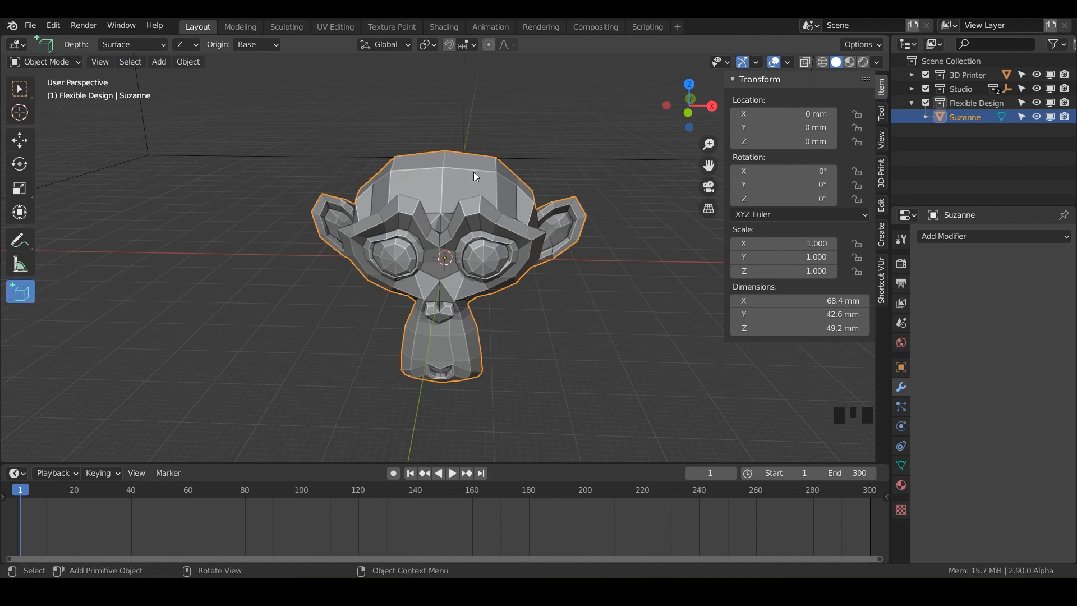
- Draw a box about 8 × 20 × 10 mm on Suzanne's upper forehead with the Add Cube tool
left_click_drag(452, 173, 453, 177)
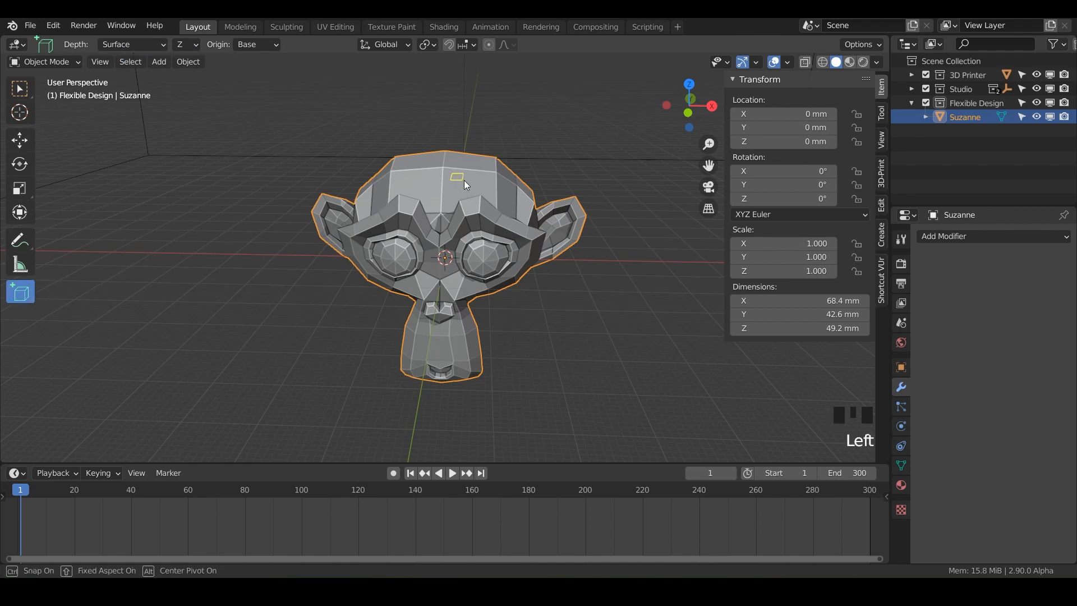
left_click_drag(459, 181, 472, 189)
left_click_drag(491, 194, 493, 194)
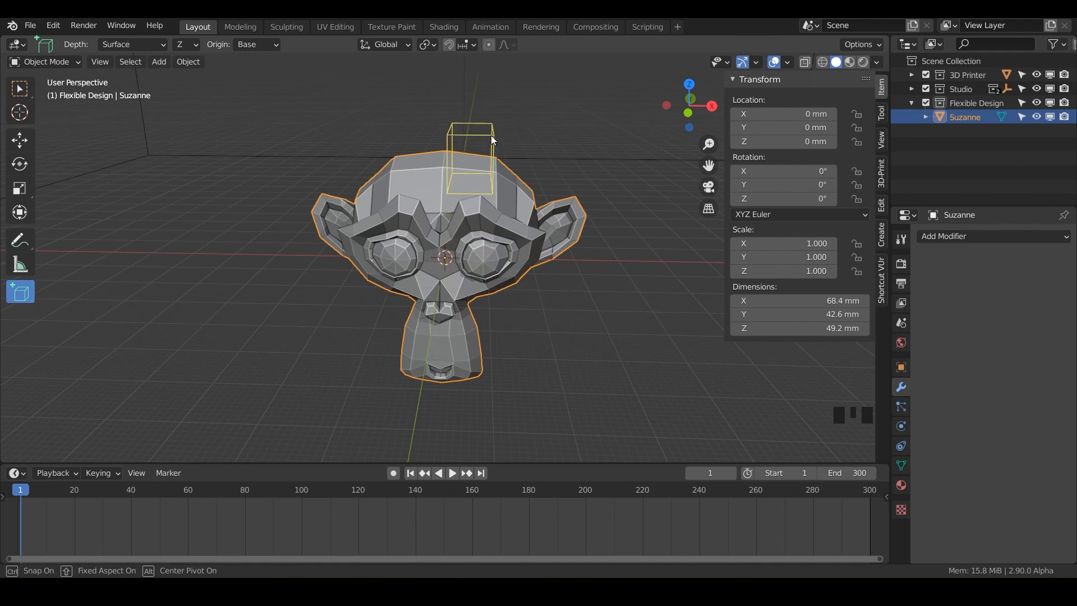
left_click(493, 140)
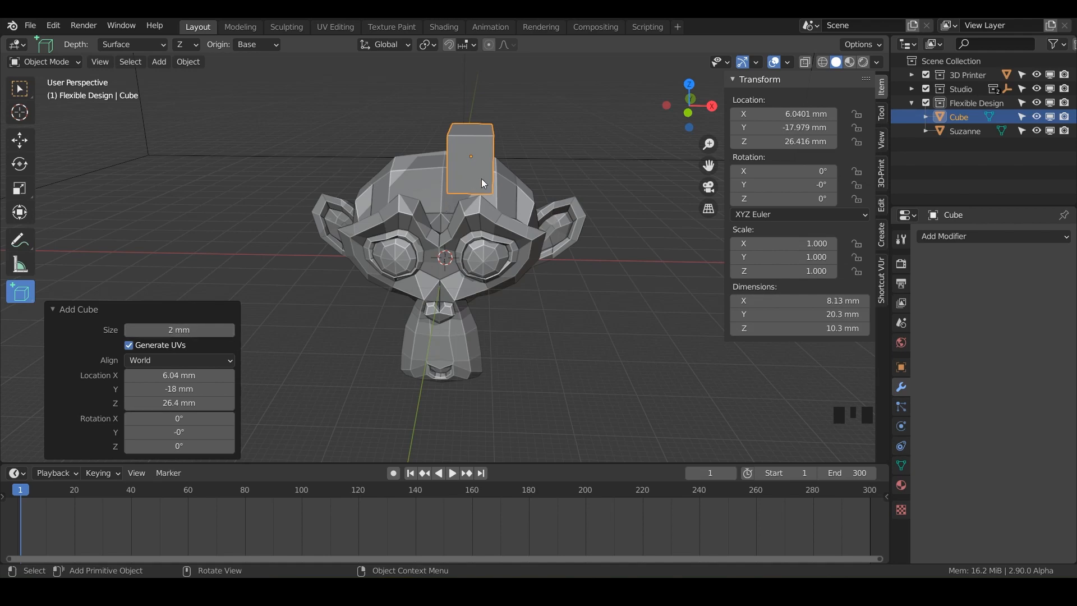
- Switch the viewport to rendered shading and inspect how the new box sits against Suzanne's head
mouse_move(482, 179)
middle_mouse_down()
mouse_move(443, 194)
mouse_move(475, 200)
mouse_move(504, 178)
mouse_move(487, 178)
middle_mouse_up()
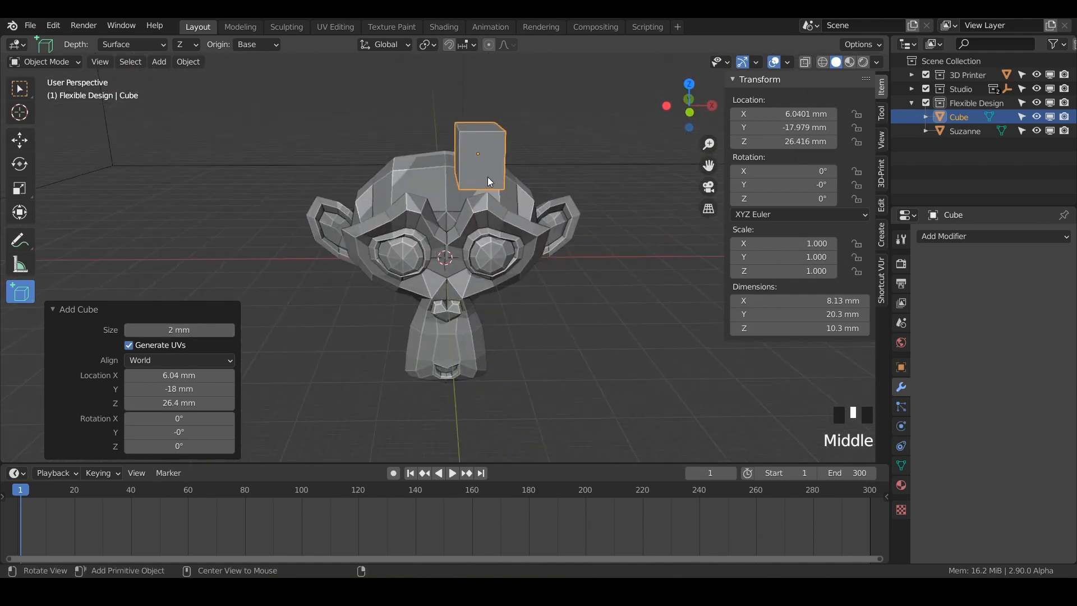
left_click(864, 62)
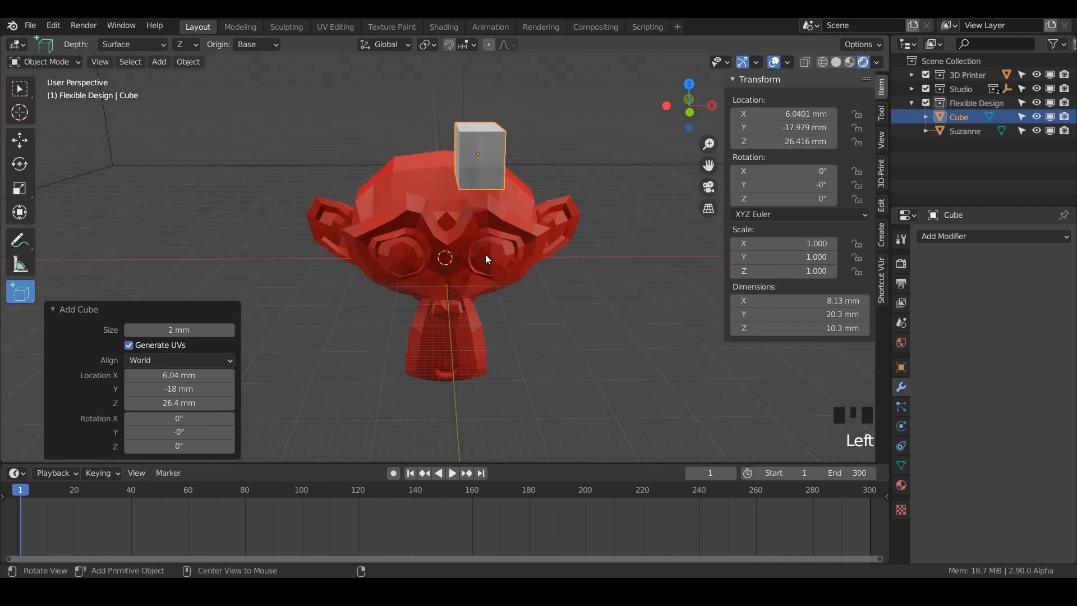
middle_click_drag(486, 254, 517, 248)
scroll(482, 187, "up", 3)
middle_click_drag(482, 189, 532, 277, "shift")
scroll(434, 305, "up", 2)
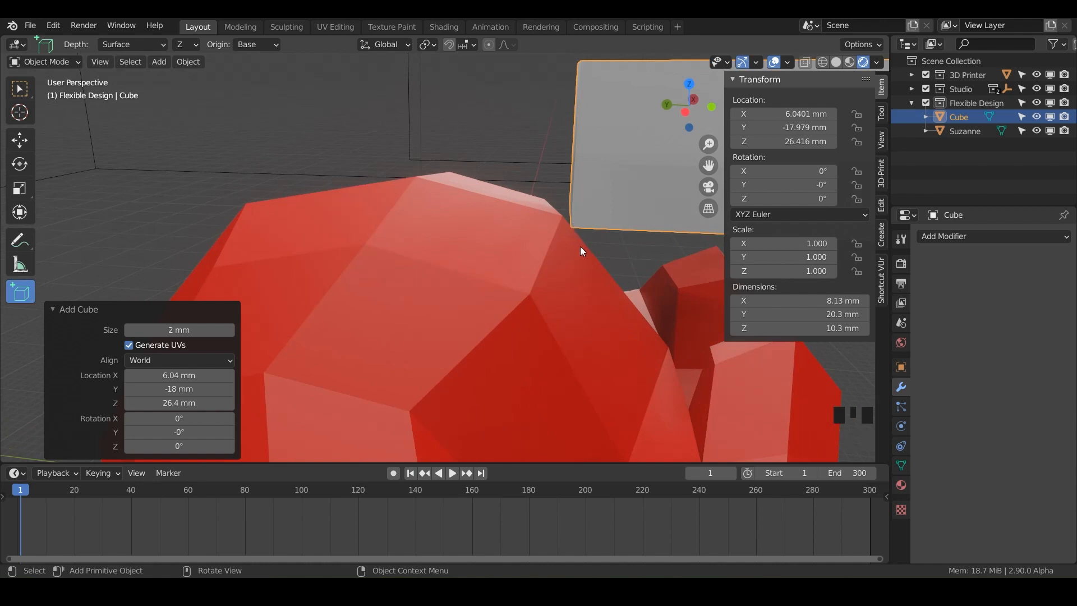
- Draw two more boxes on Suzanne's head, one about 6 × 6 × 5 mm and one about 7 × 8 × 7.5 mm
middle_click_drag(580, 246, 430, 258)
scroll(430, 259, "down", 2)
left_click_drag(474, 275, 552, 265)
left_click(547, 235)
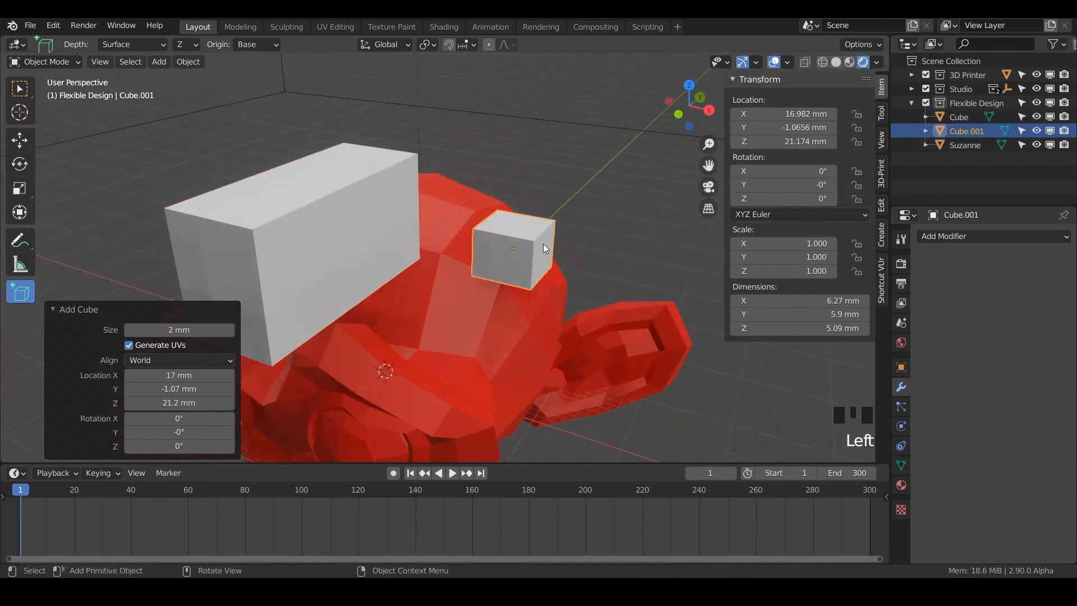
middle_click_drag(543, 244, 507, 244)
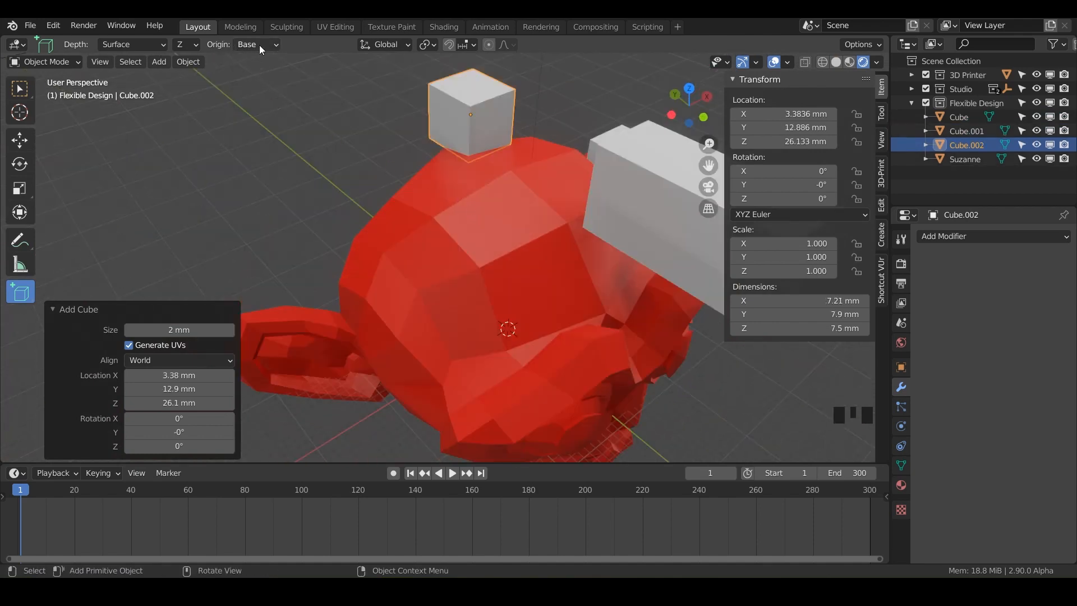
- Set the Add Cube tool's origin to Center and delete the three boxes on Suzanne's head
left_click(257, 45)
left_click(253, 77)
key("x")
left_click(651, 207)
left_click(646, 191)
key("x")
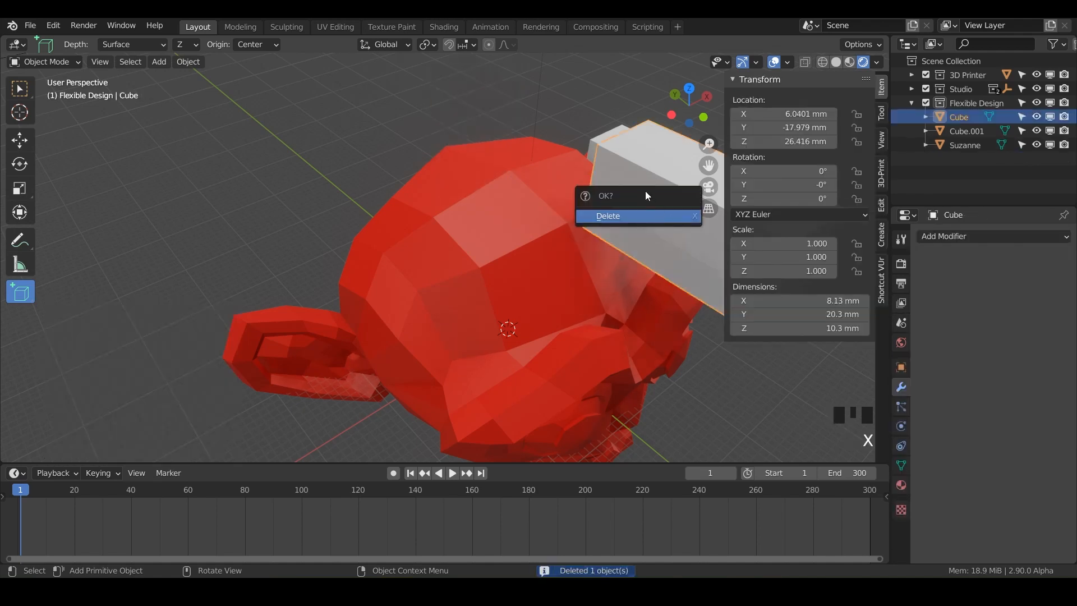
left_click(619, 218)
left_click(636, 159)
key("x")
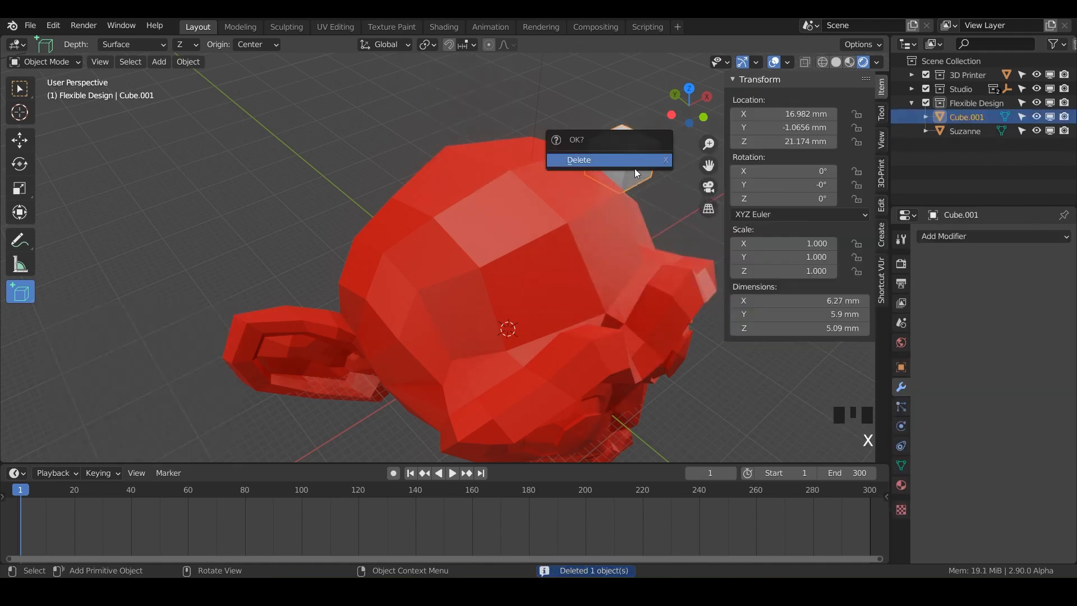
left_click(622, 166)
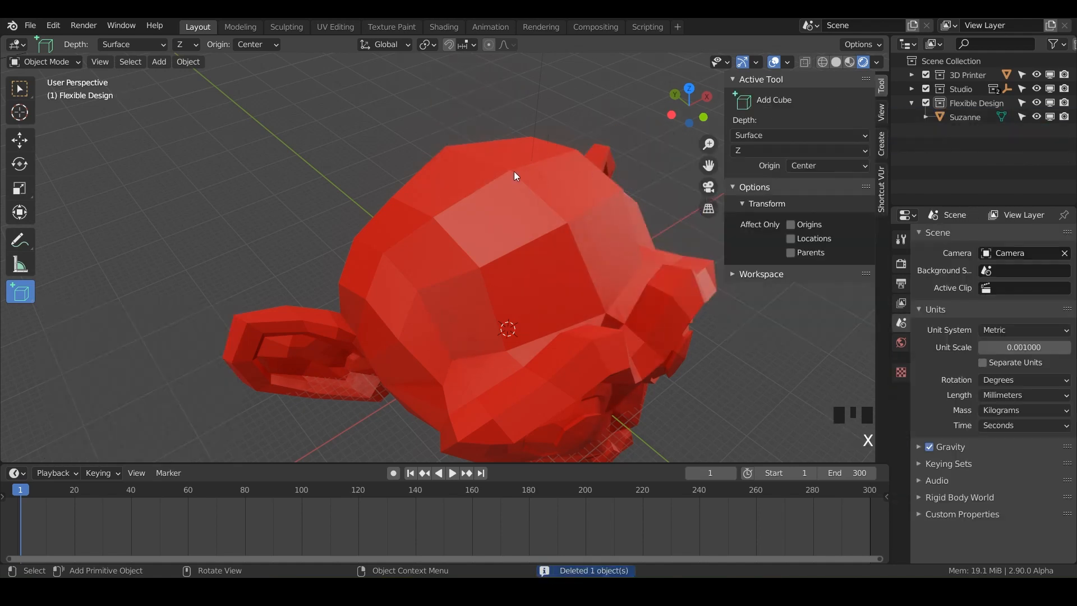
- Draw a cube about 17 mm on each side outward from its center on top of Suzanne's head
mouse_move(511, 176)
left_mouse_down()
mouse_move(574, 176)
mouse_move(601, 191)
mouse_move(617, 171)
mouse_move(596, 181)
mouse_move(532, 178)
mouse_move(588, 188)
mouse_move(628, 170)
mouse_move(637, 178)
mouse_move(531, 178)
mouse_move(619, 154)
mouse_move(633, 199)
mouse_move(647, 181)
mouse_move(616, 176)
mouse_move(577, 201)
mouse_move(597, 174)
mouse_move(575, 201)
mouse_move(557, 176)
mouse_move(614, 165)
mouse_move(619, 178)
left_mouse_up()
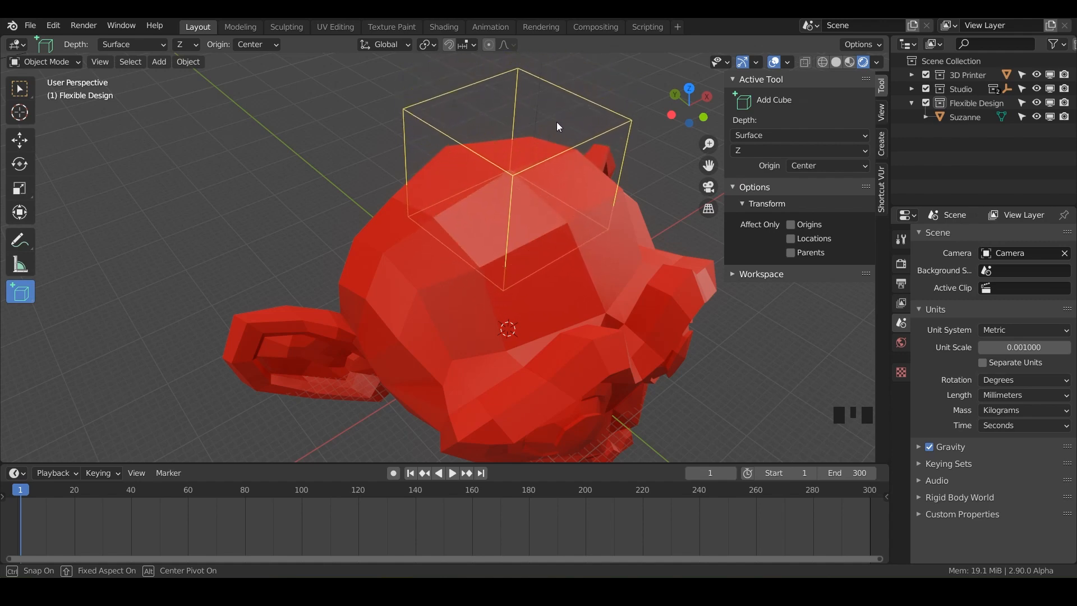
left_click(557, 107)
mouse_move(556, 235)
middle_mouse_down()
mouse_move(546, 278)
mouse_move(387, 220)
mouse_move(564, 246)
middle_mouse_up()
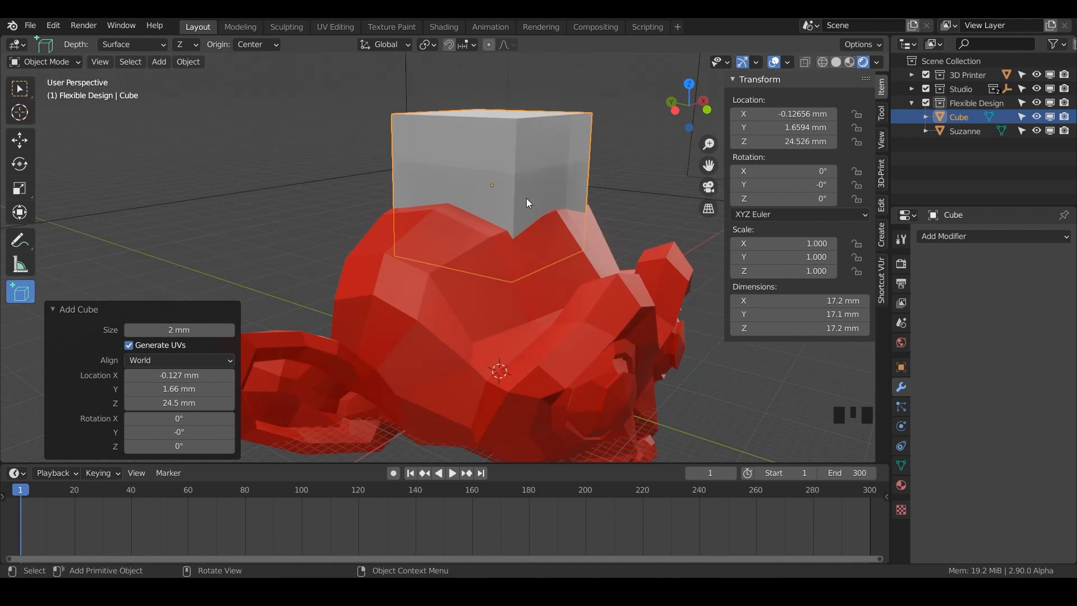
- Delete the center-drawn cube from the top of Suzanne's head
left_click(558, 176)
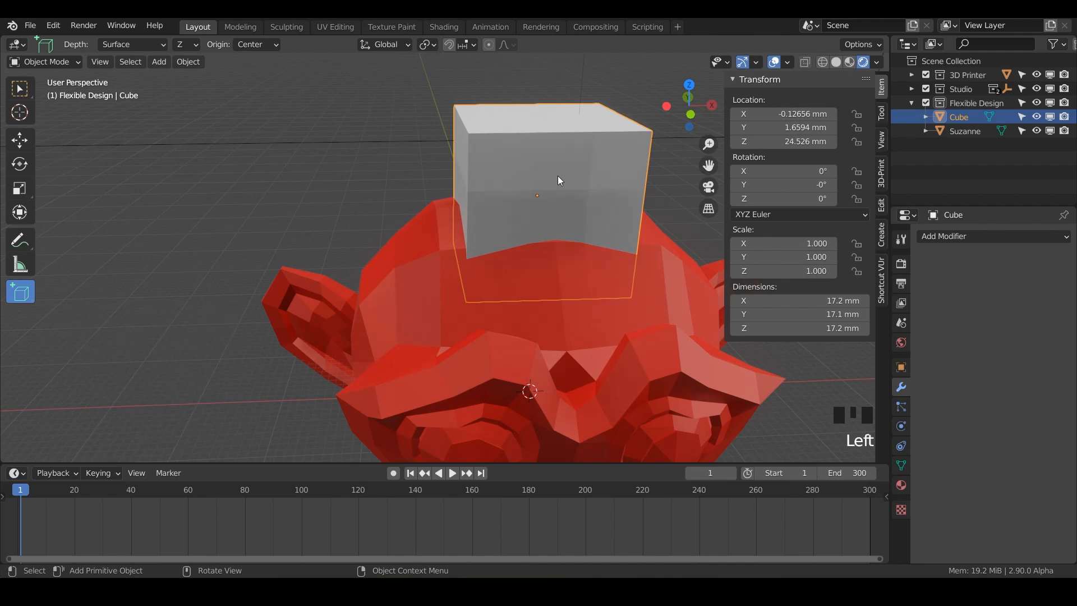
key("x")
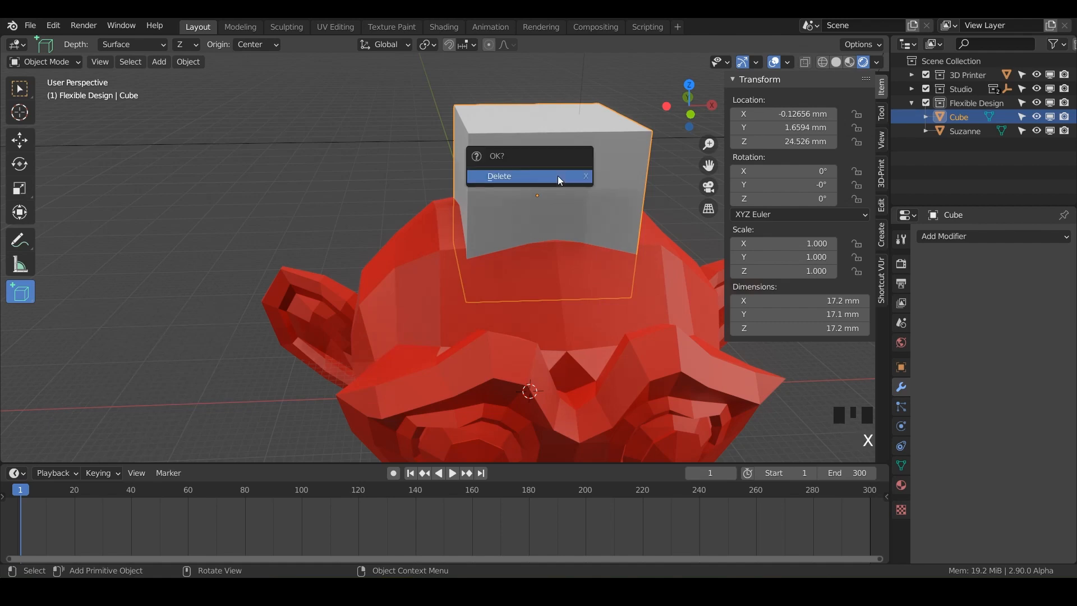
left_click(556, 175)
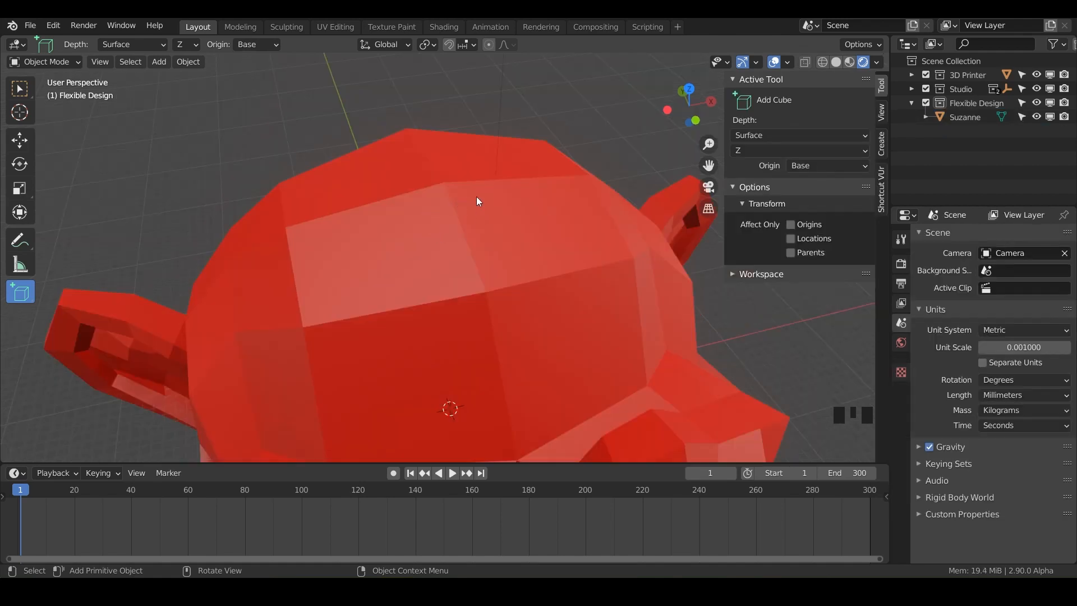
- With the origin set to Base, draw a cube about 10 mm per side, snapped to a vertex on top of Suzanne's head
key("ctrl")
left_click_drag(447, 182, 600, 253, "ctrl")
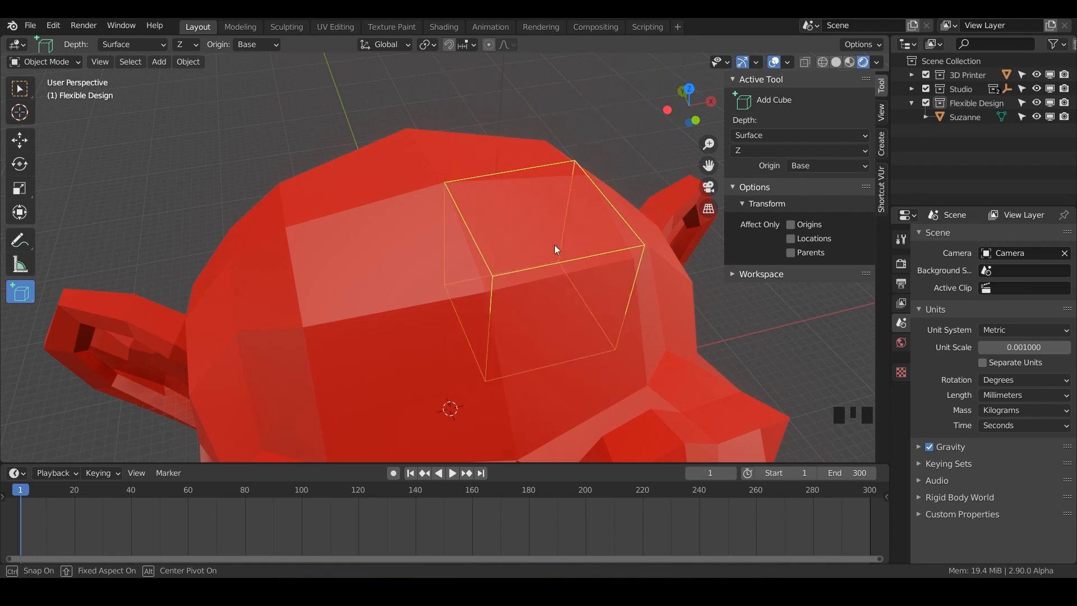
left_click(568, 138)
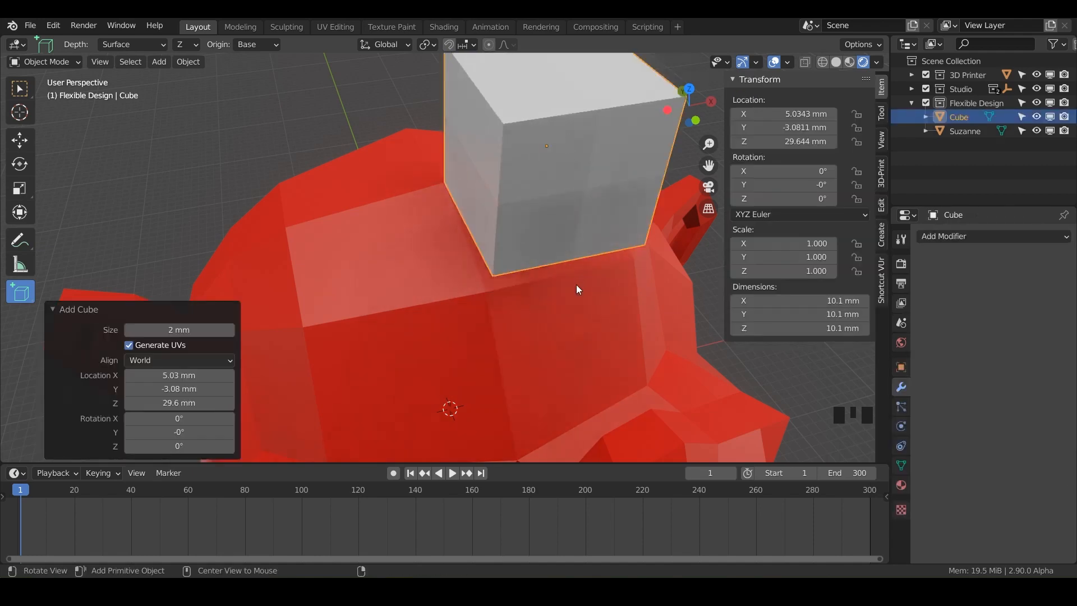
- Delete the snapped cube from Suzanne's head
middle_click_drag(575, 285, 480, 254)
left_click(488, 212)
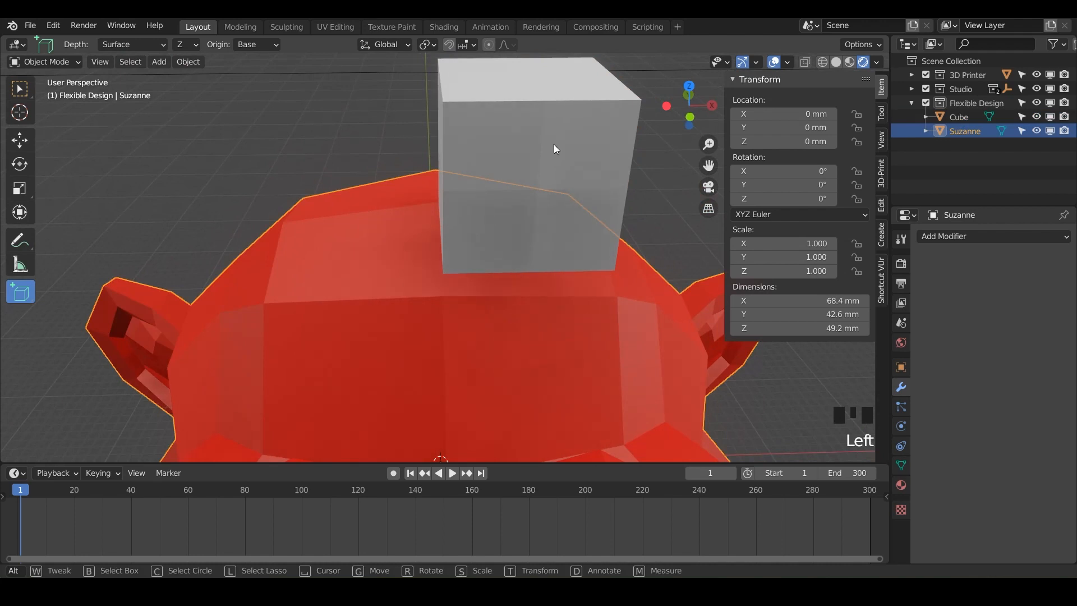
left_click(539, 160)
key("x")
left_click(539, 159)
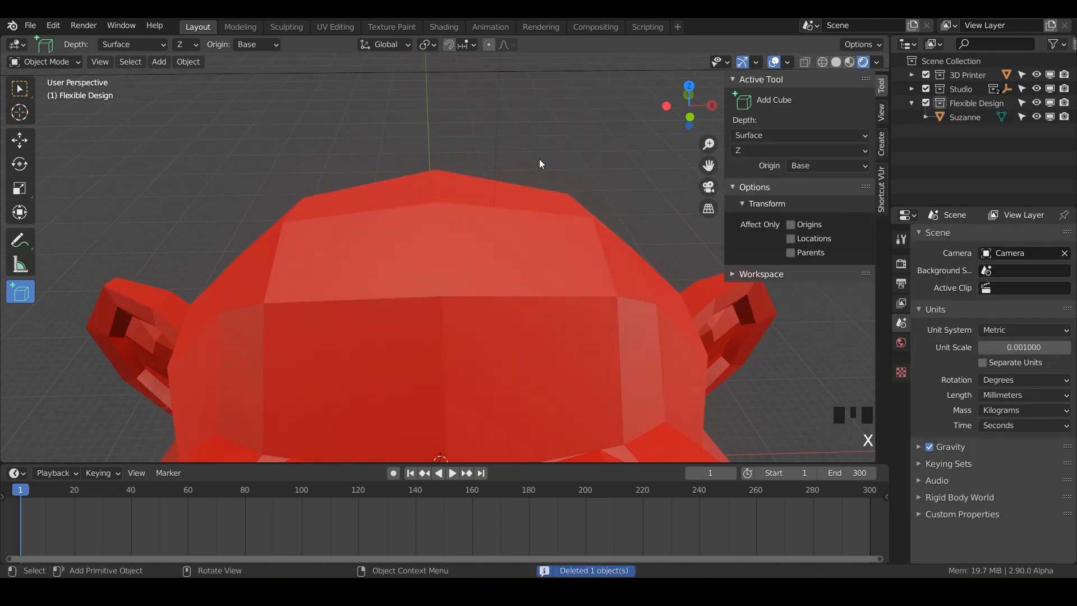
- Draw a cube about 9.5 mm per side on top of Suzanne's head with the origin at Base
mouse_move(441, 208)
left_mouse_down()
mouse_move(584, 295)
mouse_move(596, 294)
mouse_move(553, 274)
mouse_move(623, 307)
mouse_move(551, 278)
mouse_move(651, 308)
mouse_move(627, 287)
mouse_move(467, 254)
mouse_move(391, 178)
mouse_move(585, 290)
mouse_move(549, 265)
mouse_move(568, 268)
left_mouse_up()
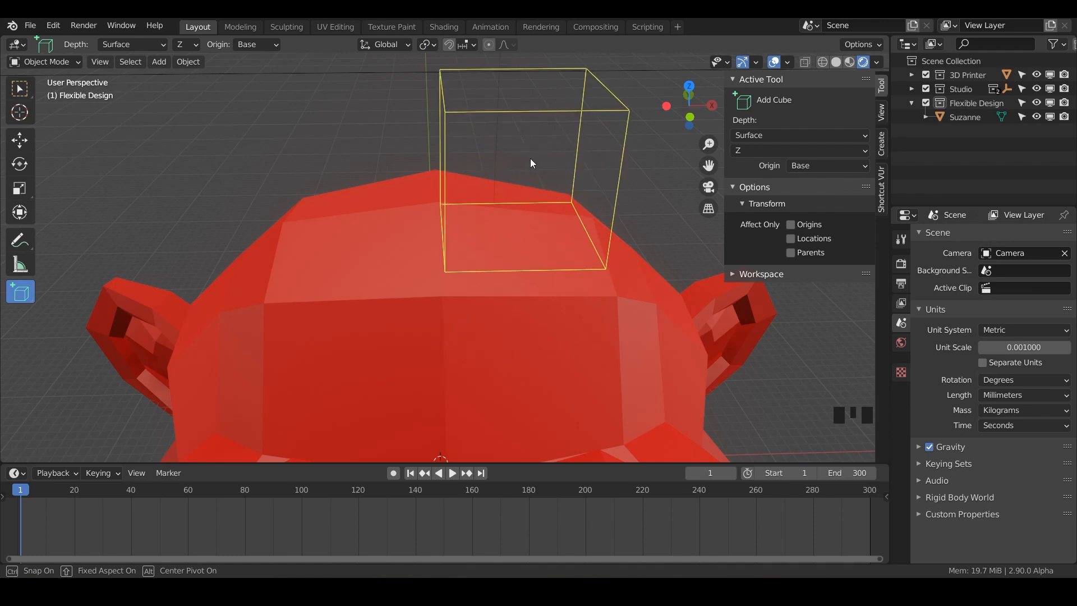
left_click(555, 191)
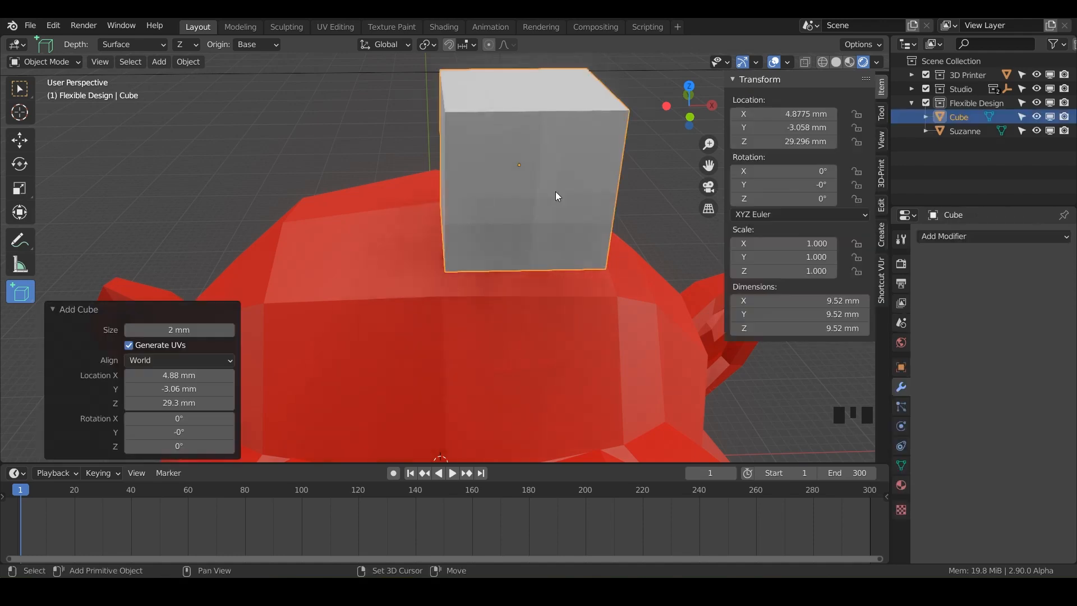
middle_click_drag(526, 223, 554, 237)
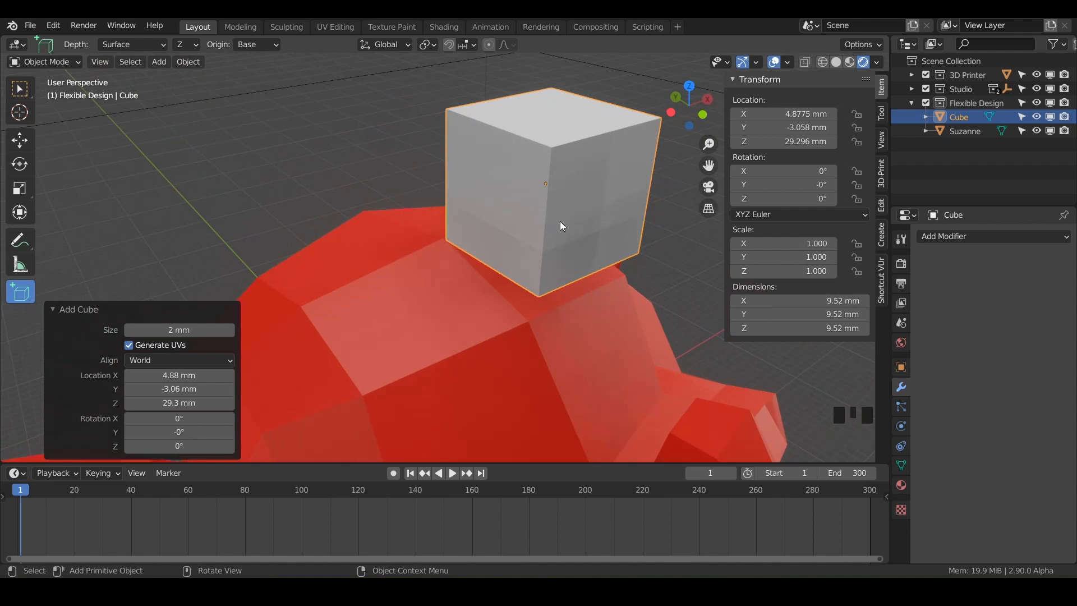
- Delete the base-drawn cube from the top of Suzanne's head
key("x")
left_click(578, 191)
key("x")
key("x")
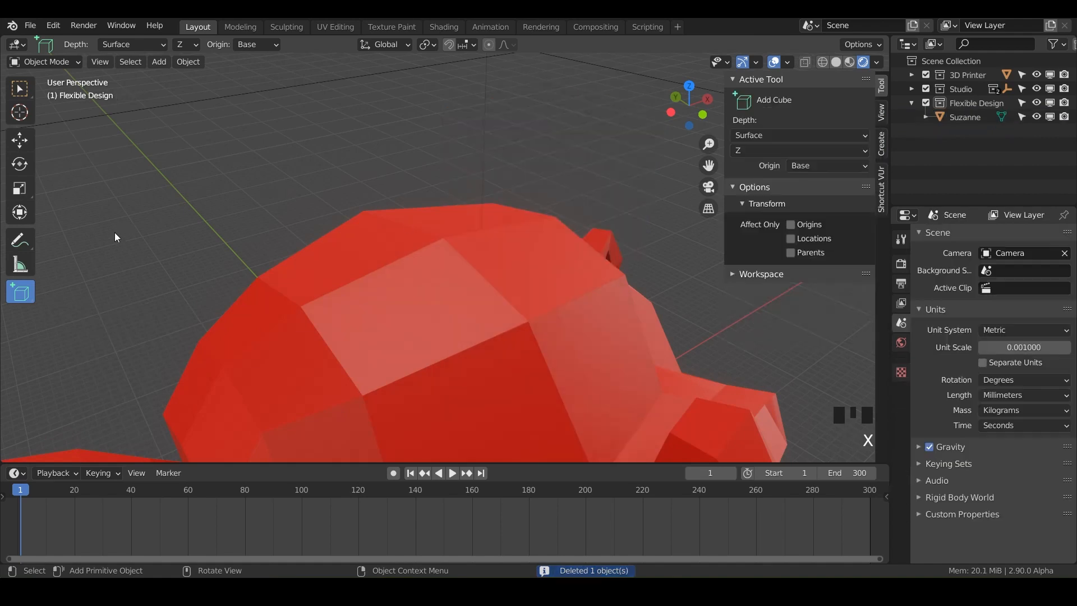
- With the Add Cone tool on plane axis Y and origin Base, draw a cone about 5 mm long on Suzanne's negative-X eye
left_click(21, 294)
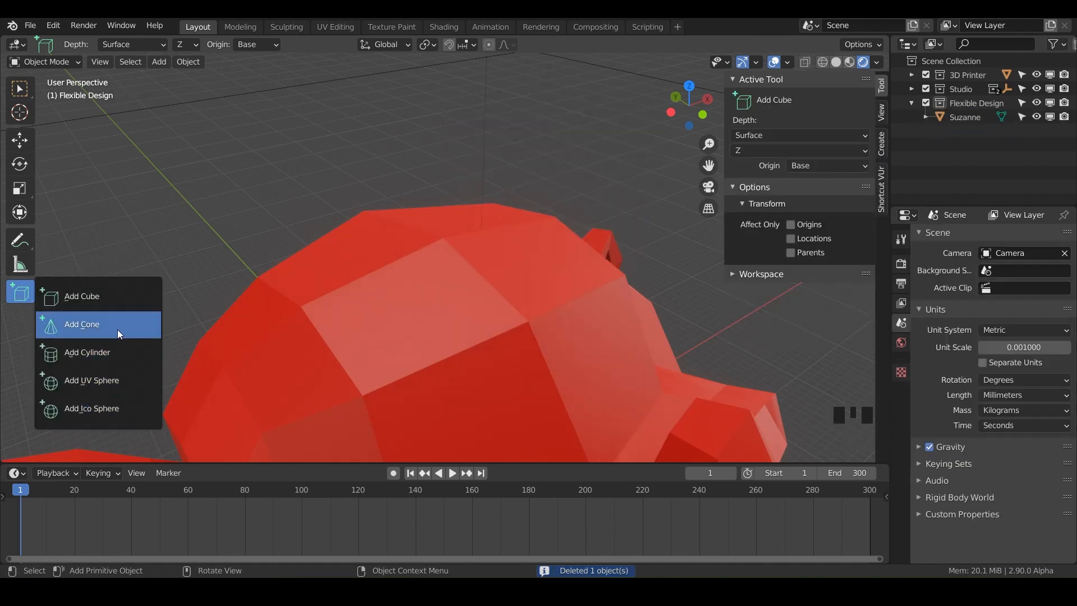
left_click(93, 326)
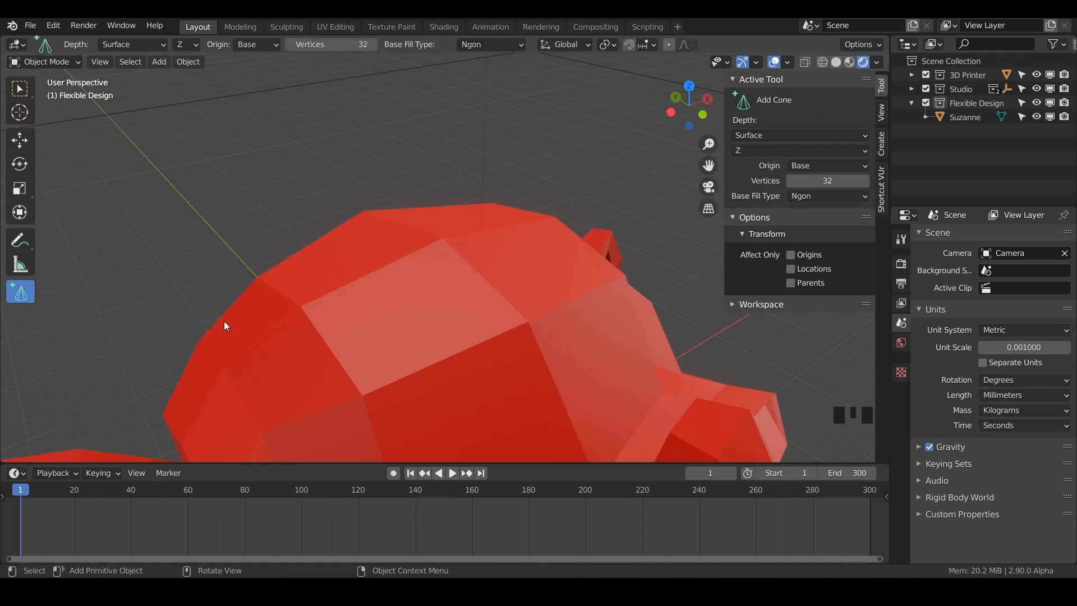
middle_click_drag(579, 323, 392, 188)
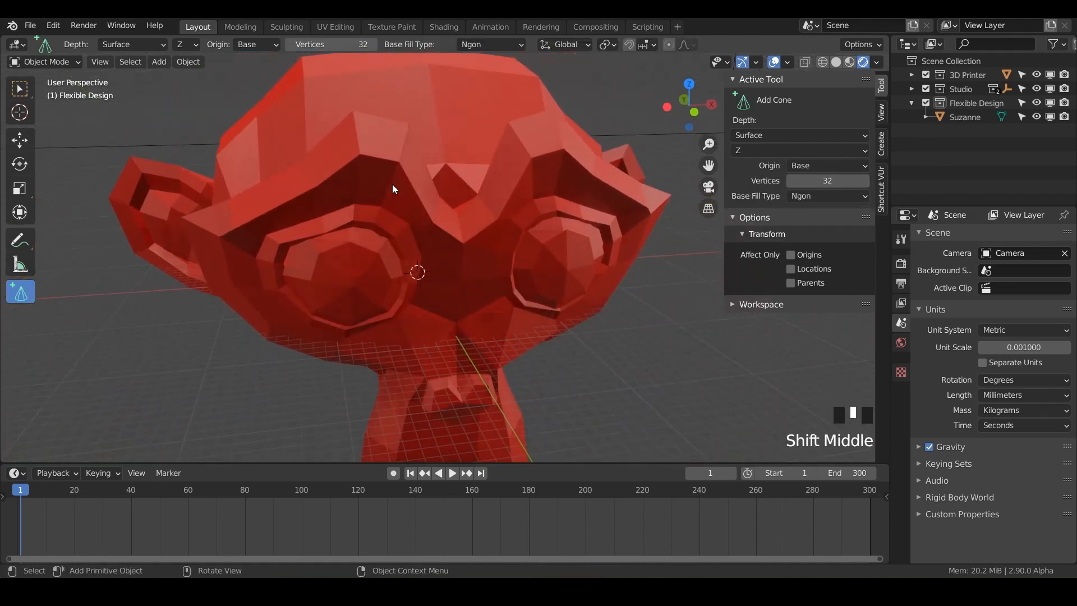
left_click(191, 42)
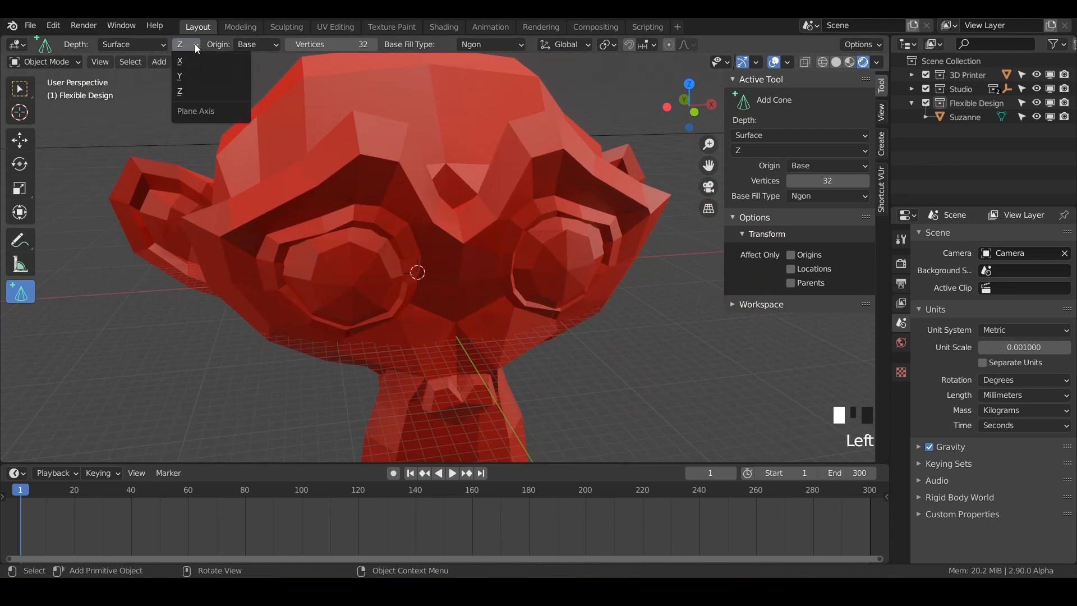
left_click(189, 76)
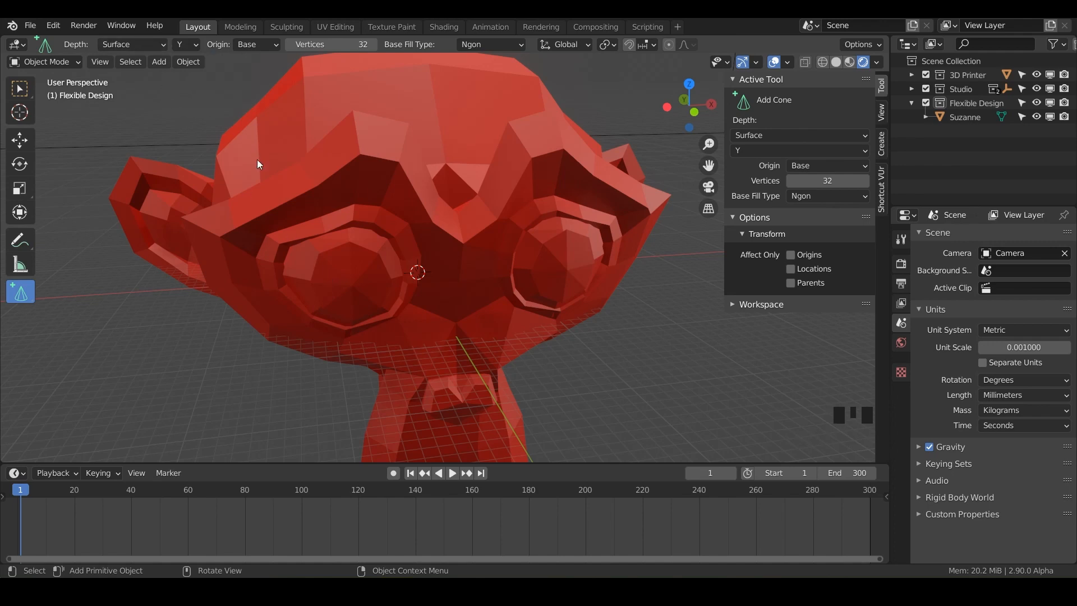
left_click_drag(340, 280, 375, 292)
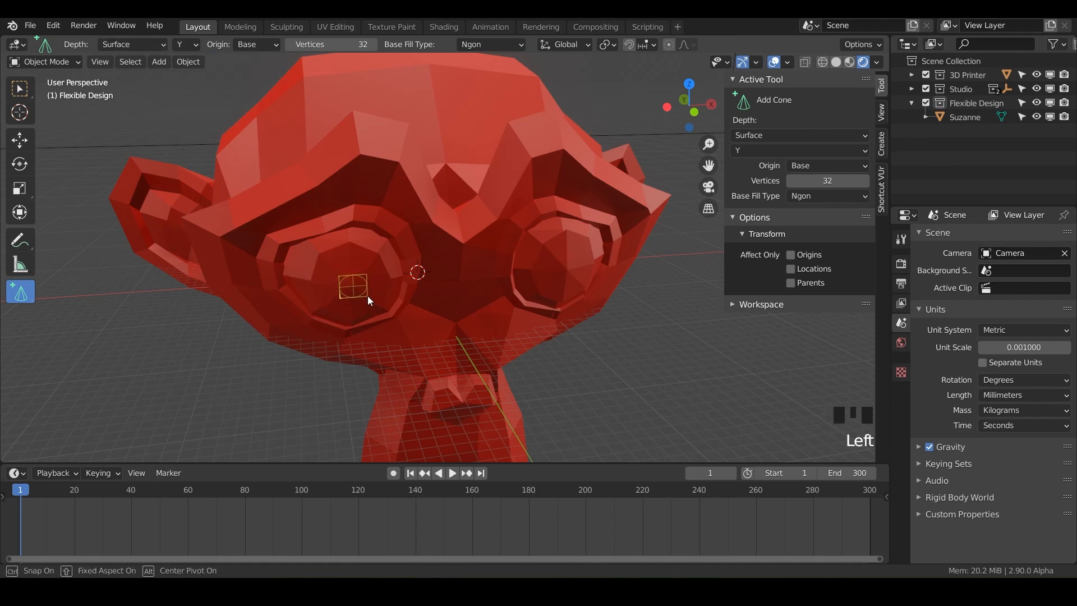
left_click(377, 316)
middle_click_drag(376, 317, 337, 315)
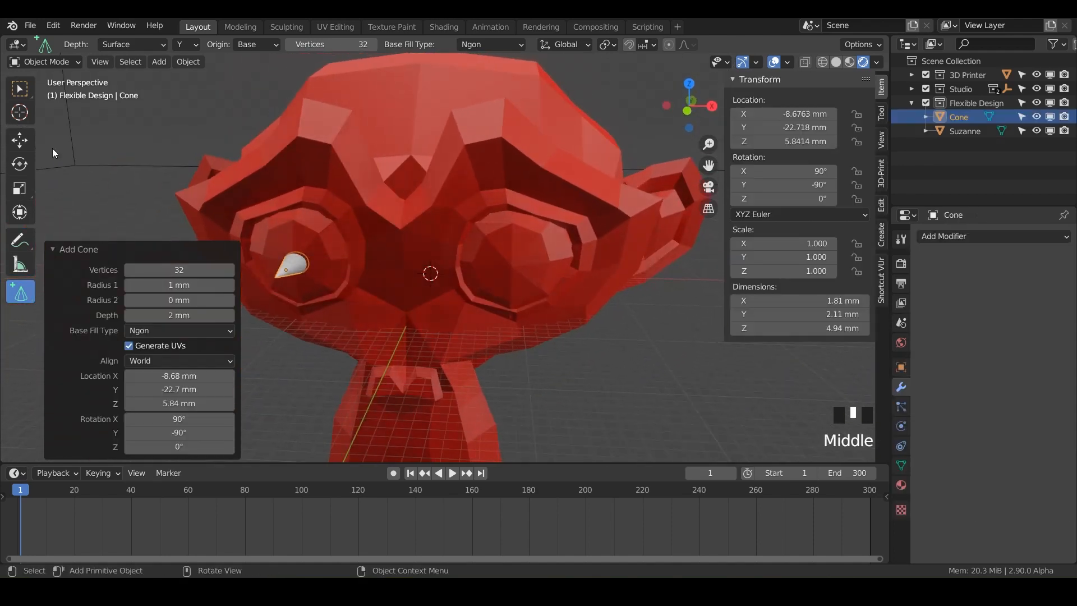
- Set the cone origin to Center and draw a cone about 3 mm wide and 9 mm long on Suzanne's other eye
left_click(250, 46)
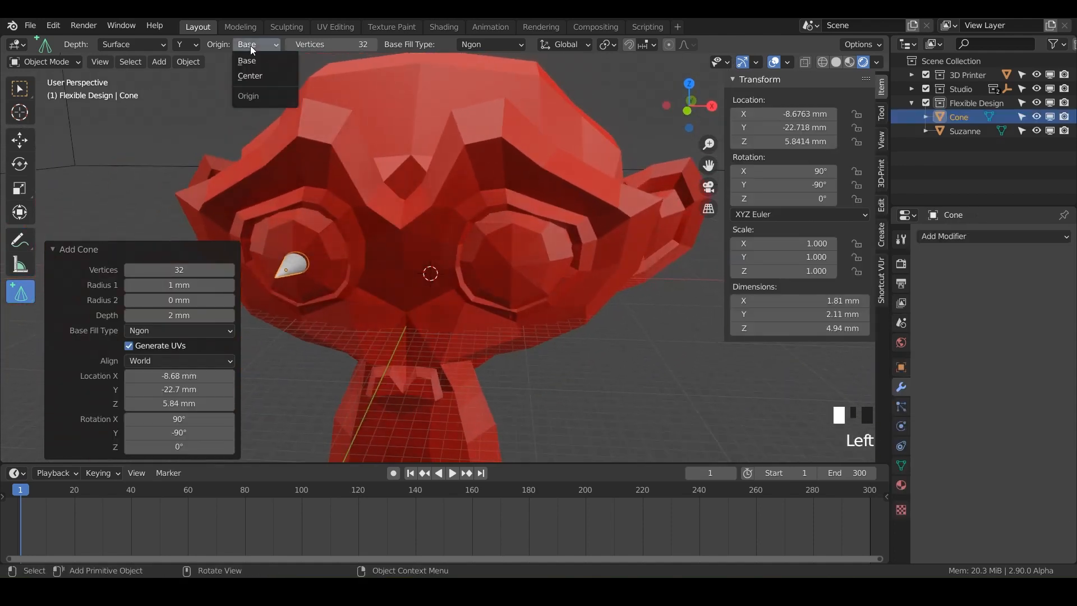
left_click(259, 78)
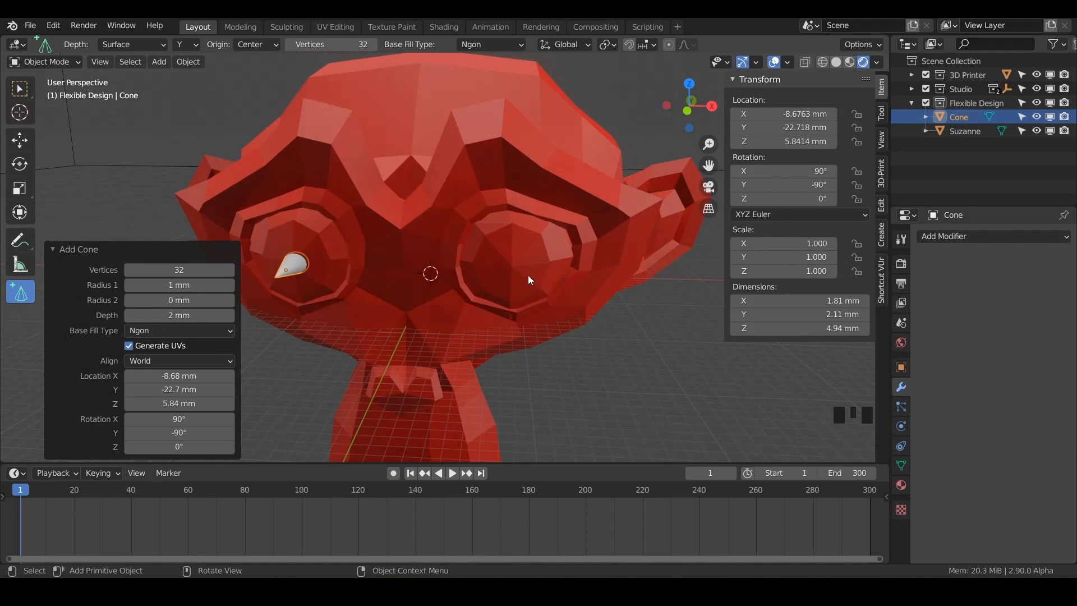
left_click_drag(511, 267, 530, 285)
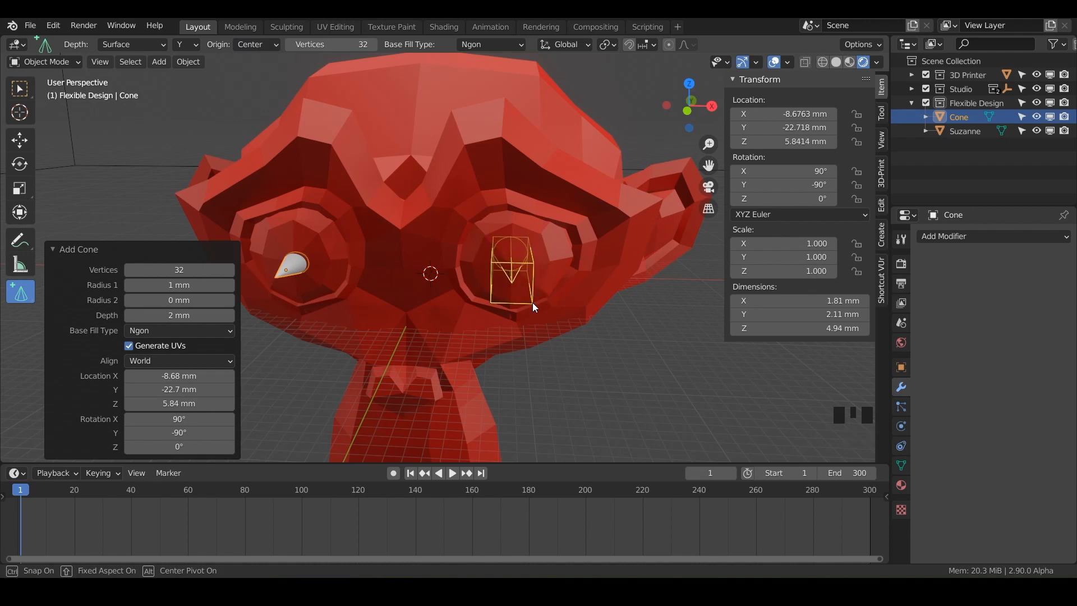
left_click(533, 301)
middle_click_drag(481, 303, 435, 315)
scroll(479, 289, "up", 2)
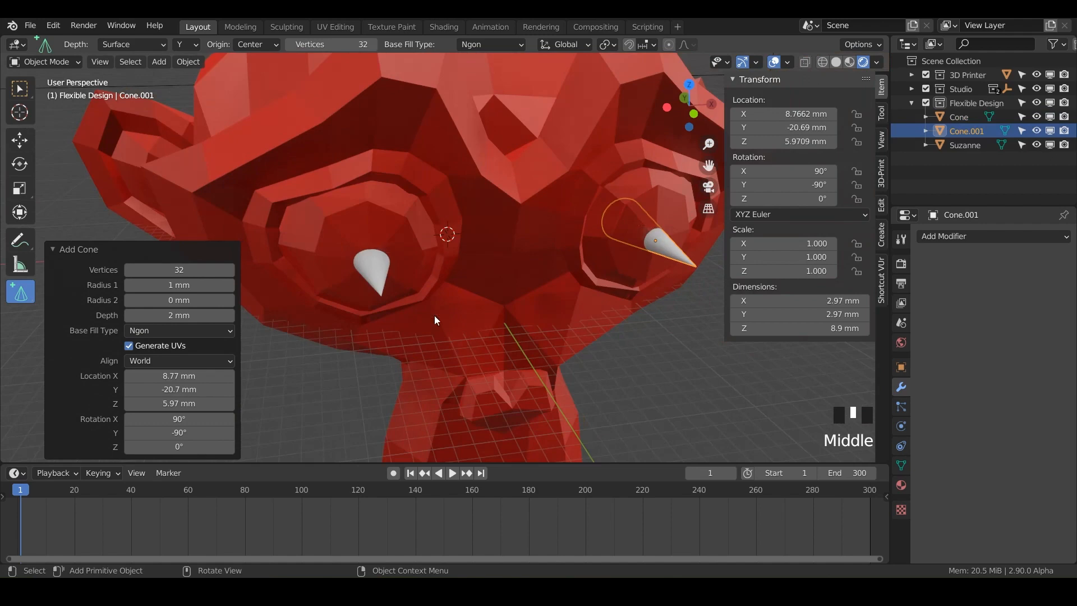
left_click(377, 282)
middle_click_drag(379, 285, 280, 286)
- With Add Cylinder on plane axis X, draw a center-origin cylinder about 7 mm wide and 21 mm long on the positive-X side of Suzanne's head
left_click_drag(18, 294, 76, 354)
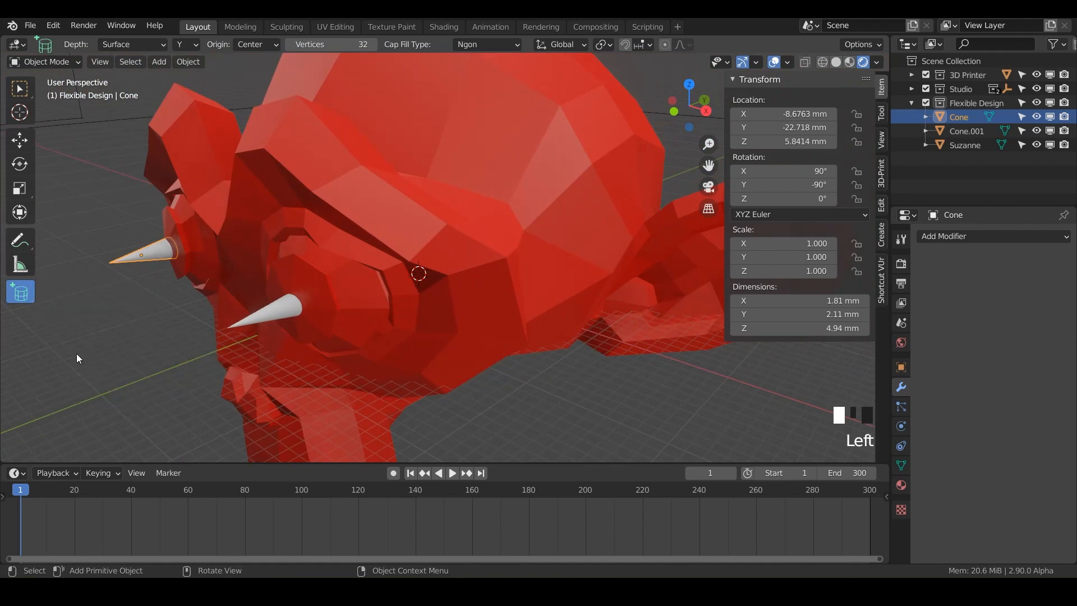
left_click(193, 44)
left_click(189, 60)
middle_click_drag(469, 221, 426, 224)
middle_click_drag(445, 310, 441, 241, "shift")
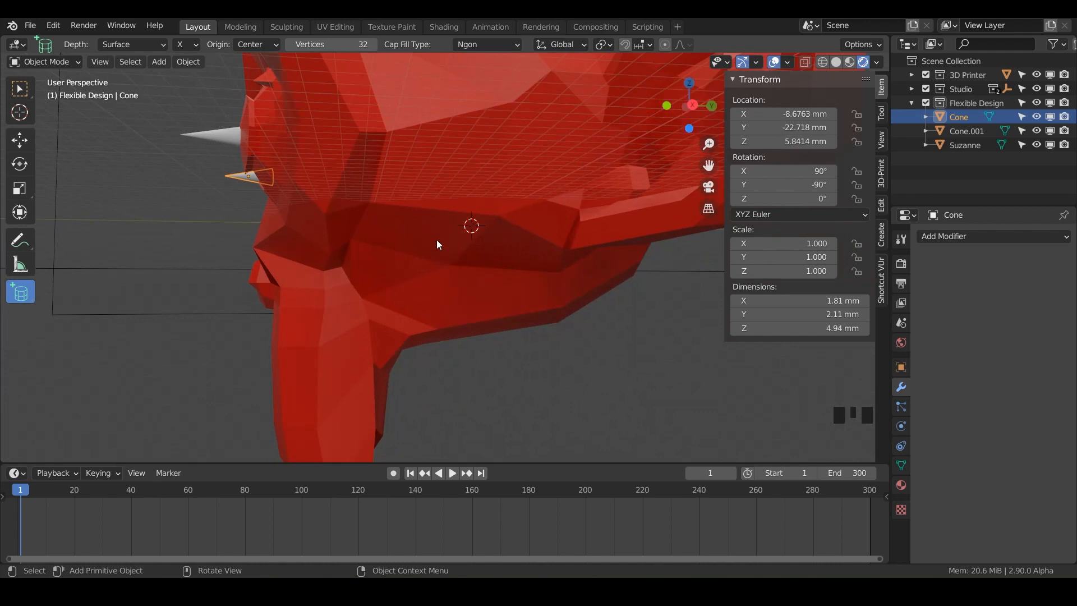
left_click_drag(437, 240, 481, 278)
left_click(512, 259)
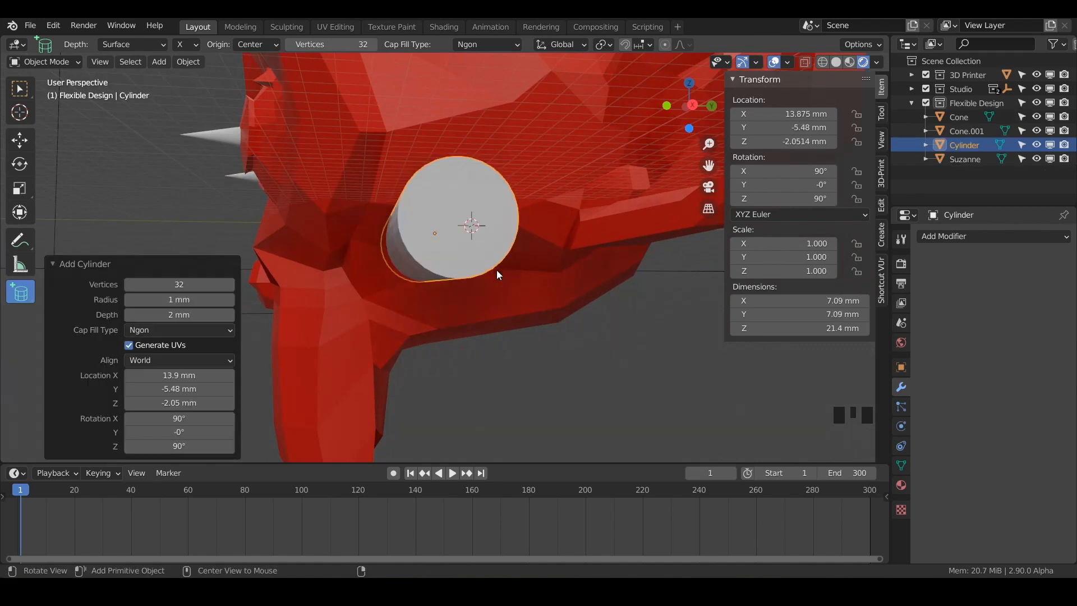
- Move the cylinder under Suzanne's head beside the jaw, to about X 10.1, Y -3.6, Z -6.0 mm
mouse_move(496, 271)
middle_mouse_down()
mouse_move(557, 292)
mouse_move(606, 270)
mouse_move(570, 320)
mouse_move(588, 282)
mouse_move(499, 255)
middle_mouse_up()
scroll(606, 270, "down", 2)
middle_click_drag(421, 322, 587, 317)
key("g")
left_click(430, 332)
key("g")
left_click(494, 332)
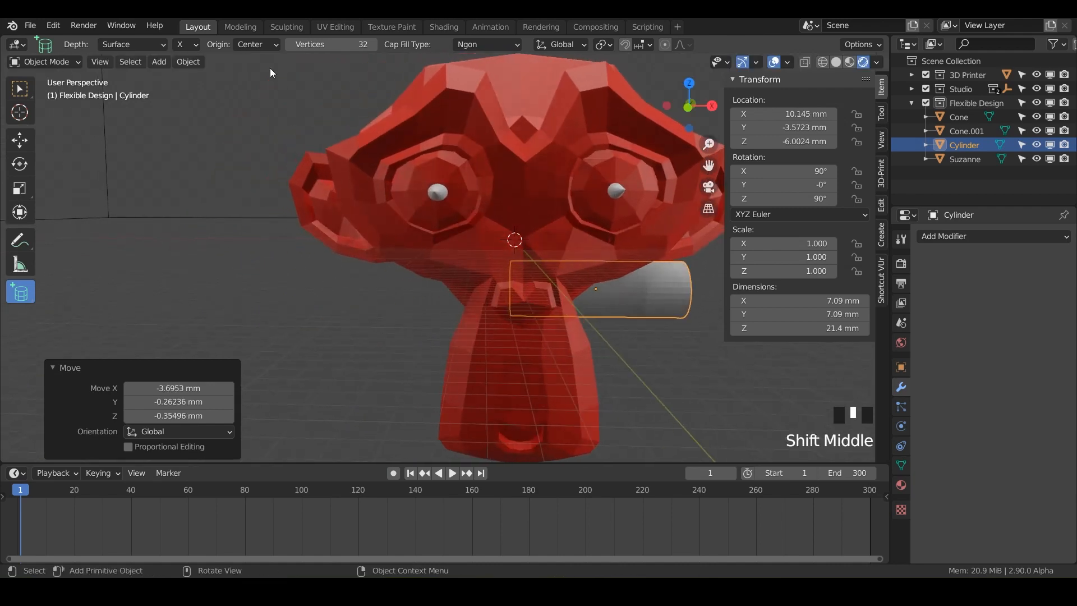
- Set the Add Cylinder tool's origin to Base for drawing on Suzanne's negative-X side
left_click(260, 44)
left_click(254, 64)
middle_click_drag(350, 221, 480, 304)
- Try to draw a cylinder about 2 mm wide and 8 mm long on Suzanne's negative-X side, and undo it
left_click_drag(444, 280, 376, 310)
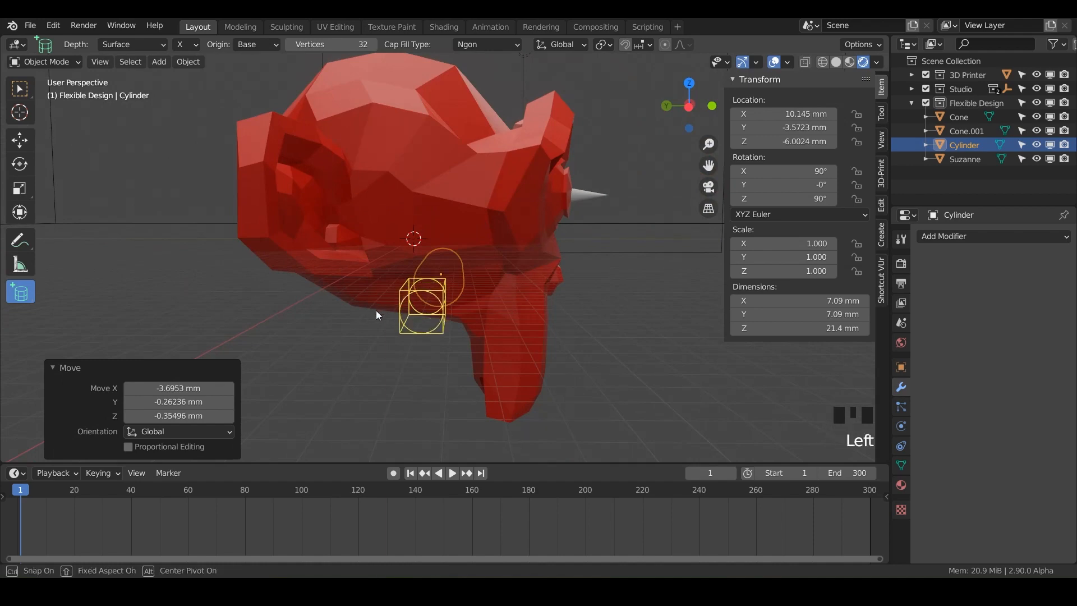
left_click(370, 317)
middle_click_drag(452, 323, 371, 341)
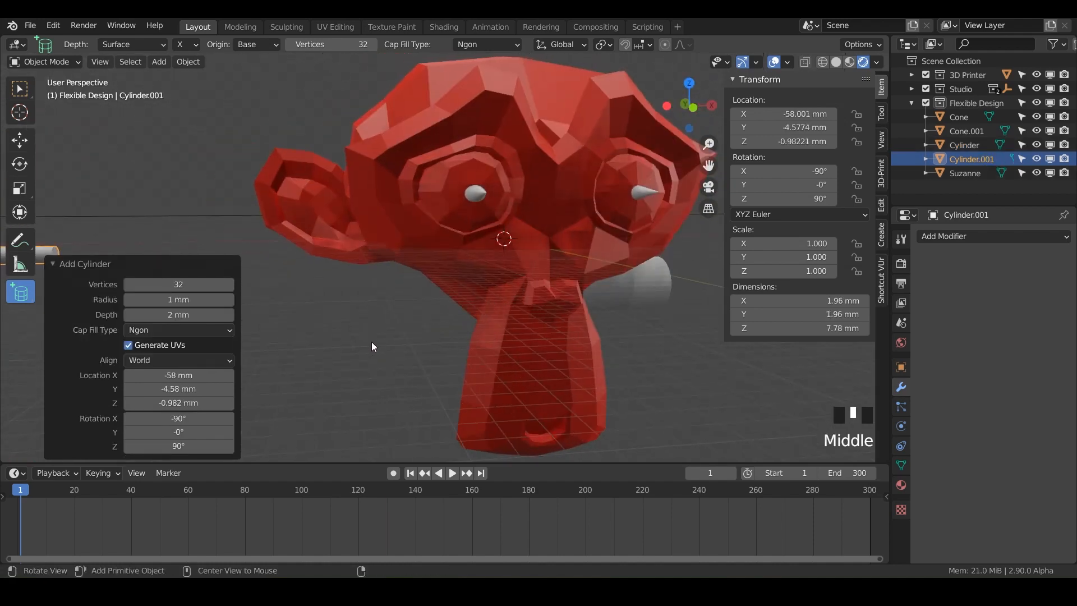
scroll(371, 342, "down", 4)
middle_click_drag(320, 311, 422, 275, "shift")
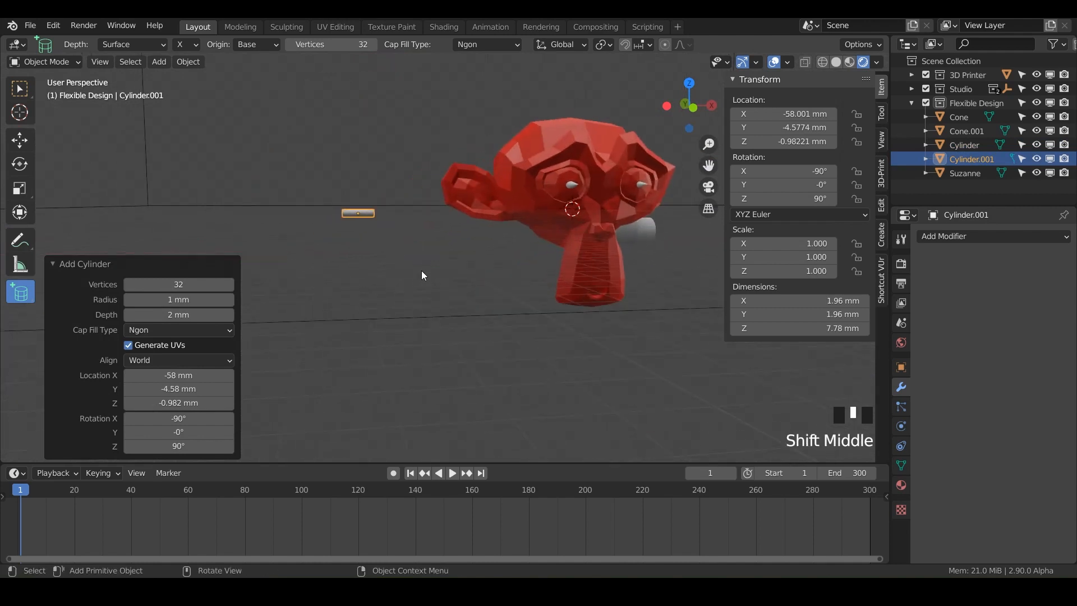
middle_click_drag(389, 225, 396, 256)
key("ctrl+z")
- Try a cylinder about 3.4 mm wide and 9 mm long beside Suzanne's negative-X ear, and undo it
scroll(559, 255, "up", 3)
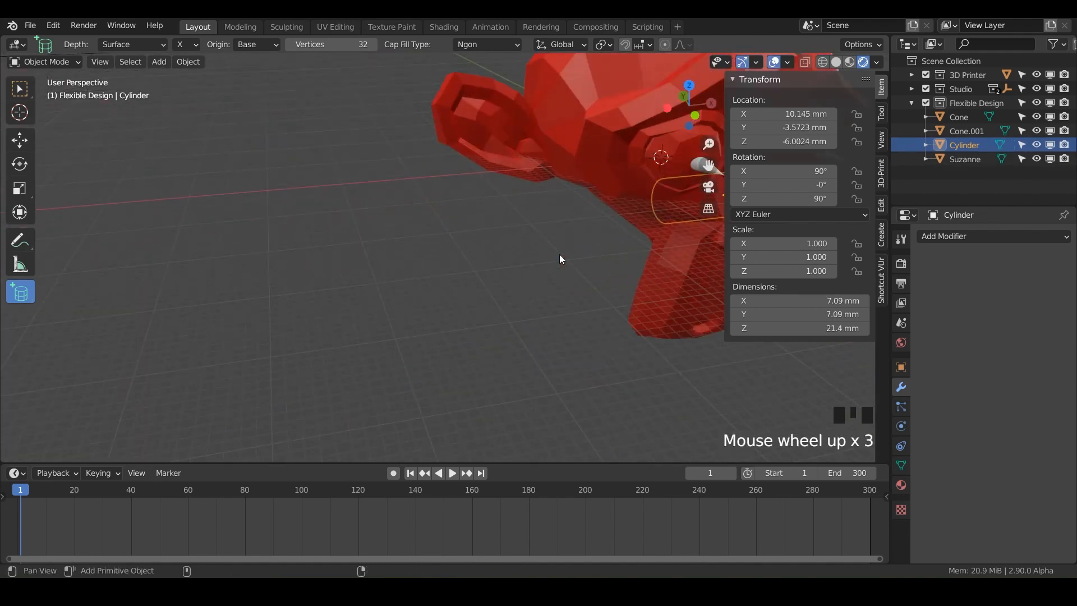
mouse_move(560, 255)
middle_mouse_down("shift")
mouse_move(440, 298)
mouse_move(476, 284)
mouse_move(469, 236)
middle_mouse_up("shift")
mouse_move(468, 238)
left_mouse_down()
mouse_move(502, 248)
mouse_move(565, 196)
mouse_move(487, 227)
left_mouse_up()
left_click(439, 259)
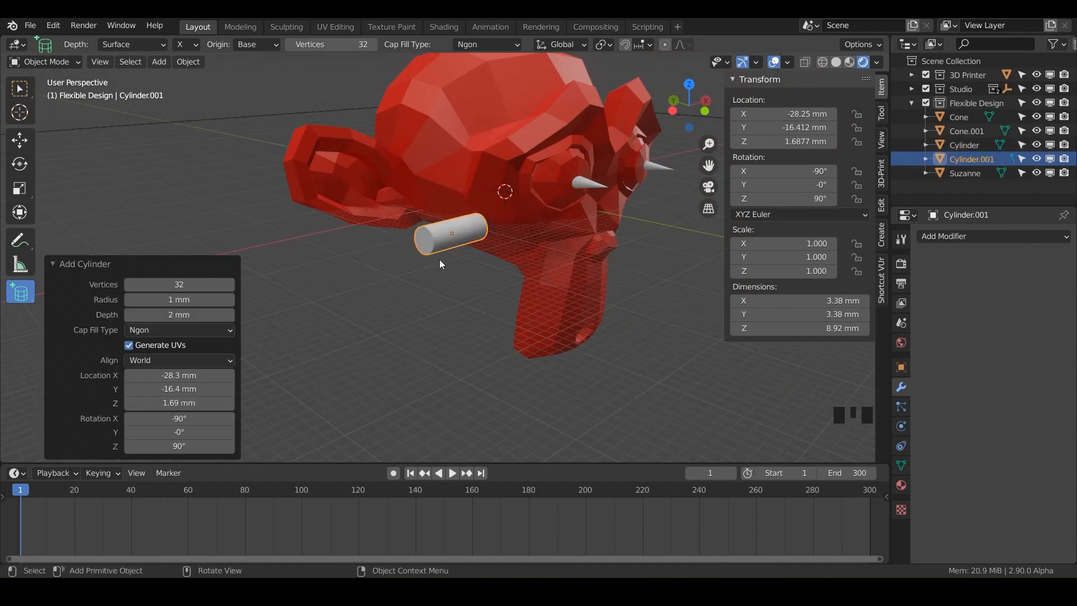
middle_click_drag(439, 259, 385, 242)
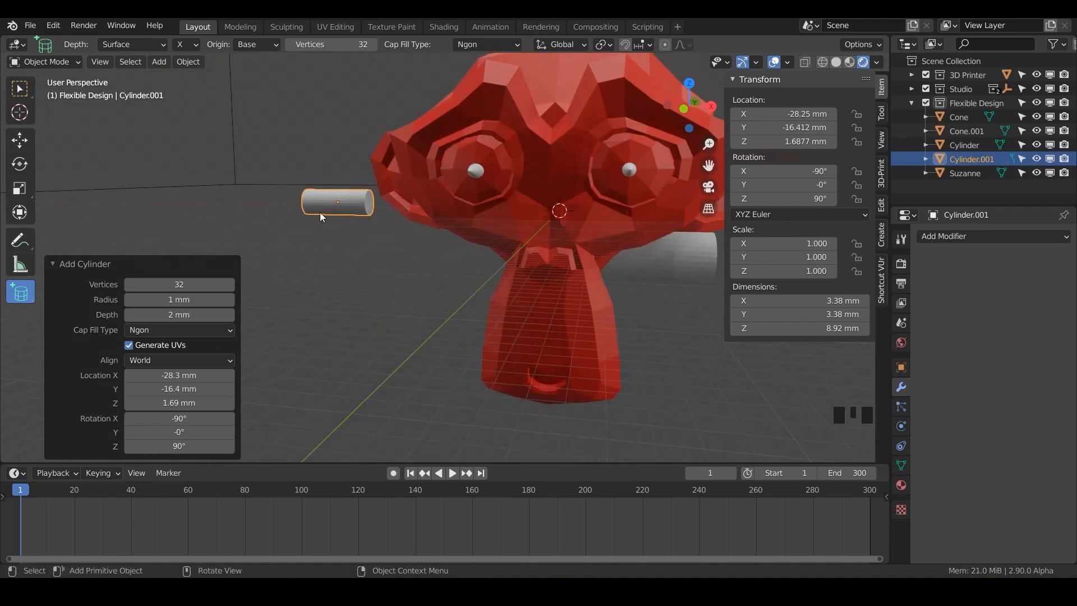
middle_click_drag(321, 214, 478, 260)
key("ctrl+z")
- Draw a base-origin cylinder about 5.5 mm wide and 18 mm long beside the negative-X side of Suzanne's head
mouse_move(413, 260)
middle_mouse_down()
mouse_move(477, 265)
mouse_move(437, 191)
middle_mouse_up()
left_click_drag(438, 192, 476, 229)
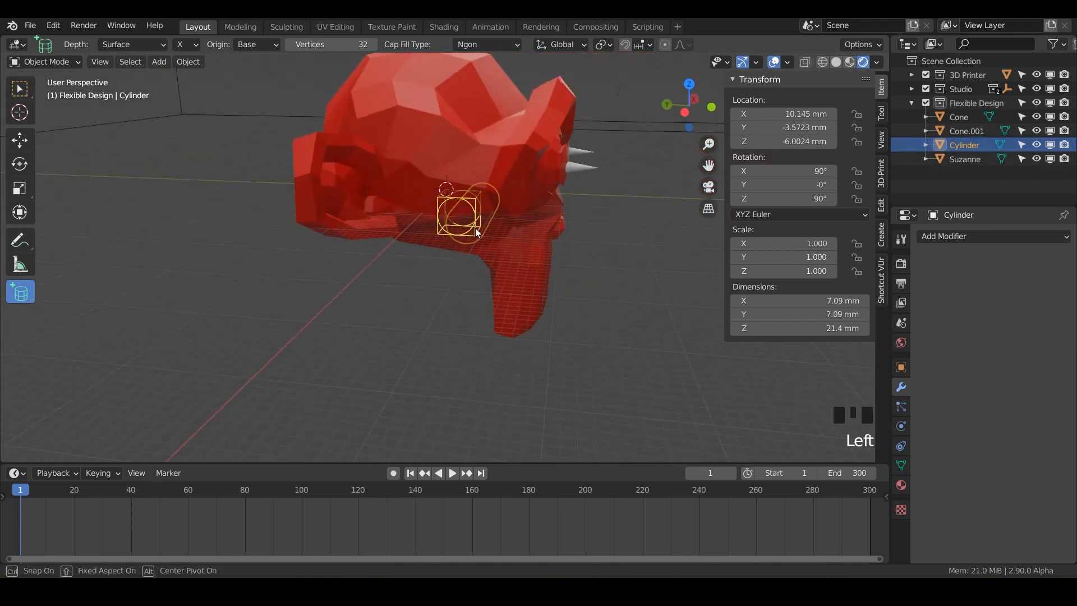
left_click(421, 244)
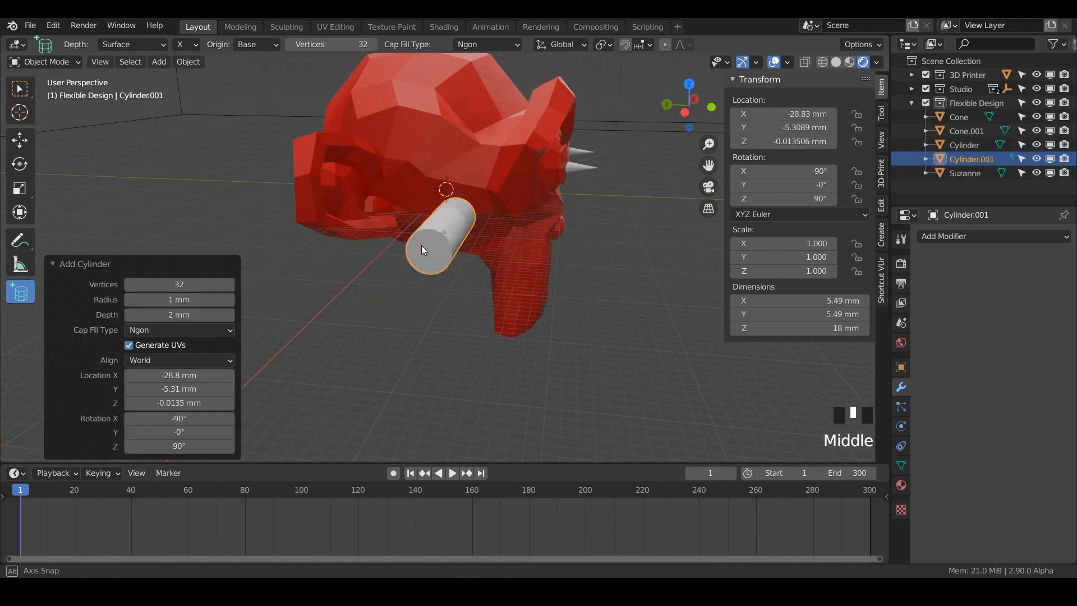
middle_click_drag(422, 244, 346, 252)
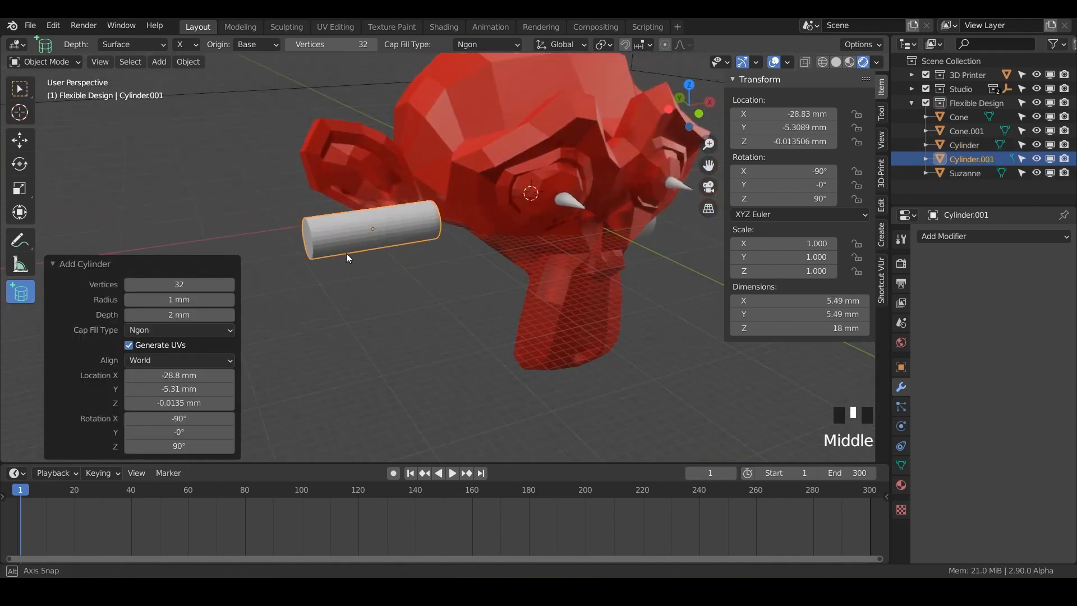
- Move the new cylinder along X and into Suzanne's lower head, to about X -13.8, Y -4.2, Z -5.6 mm, and deselect it
key("g")
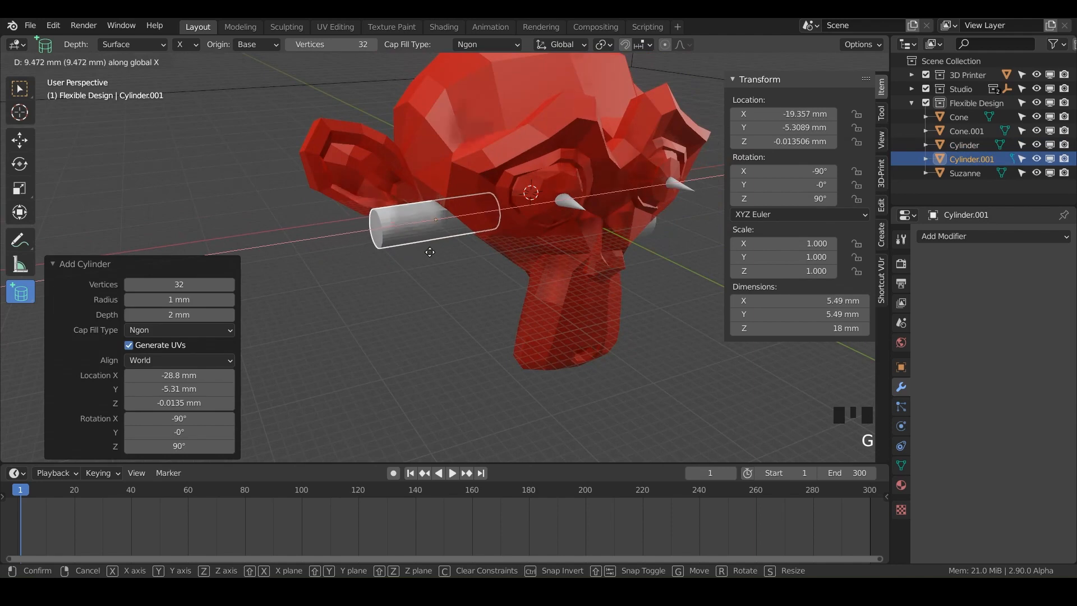
key("space")
middle_click_drag(430, 252, 382, 282)
key("g")
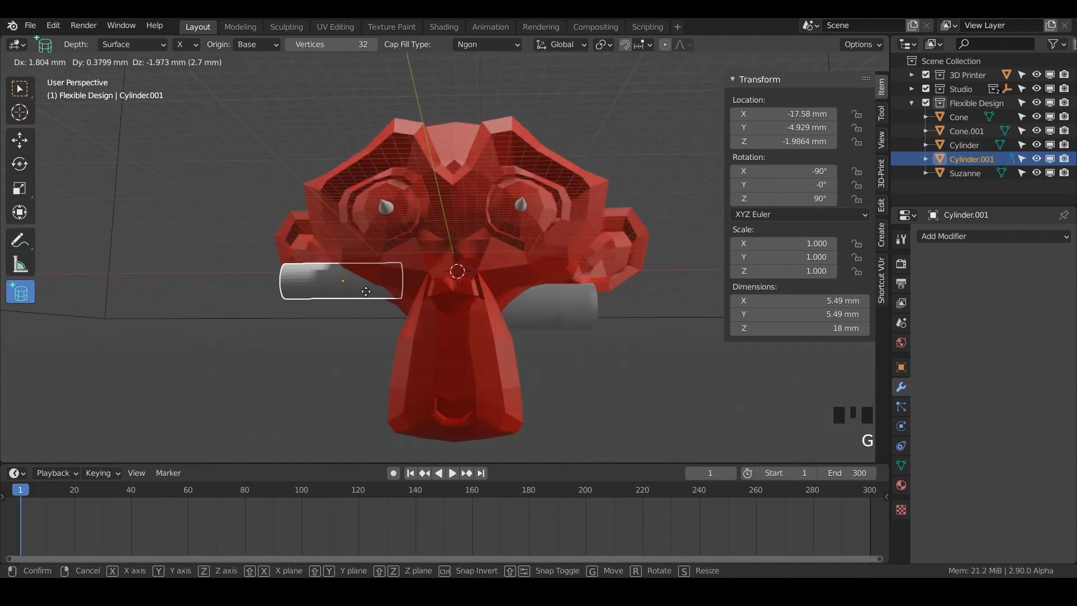
left_click(423, 324)
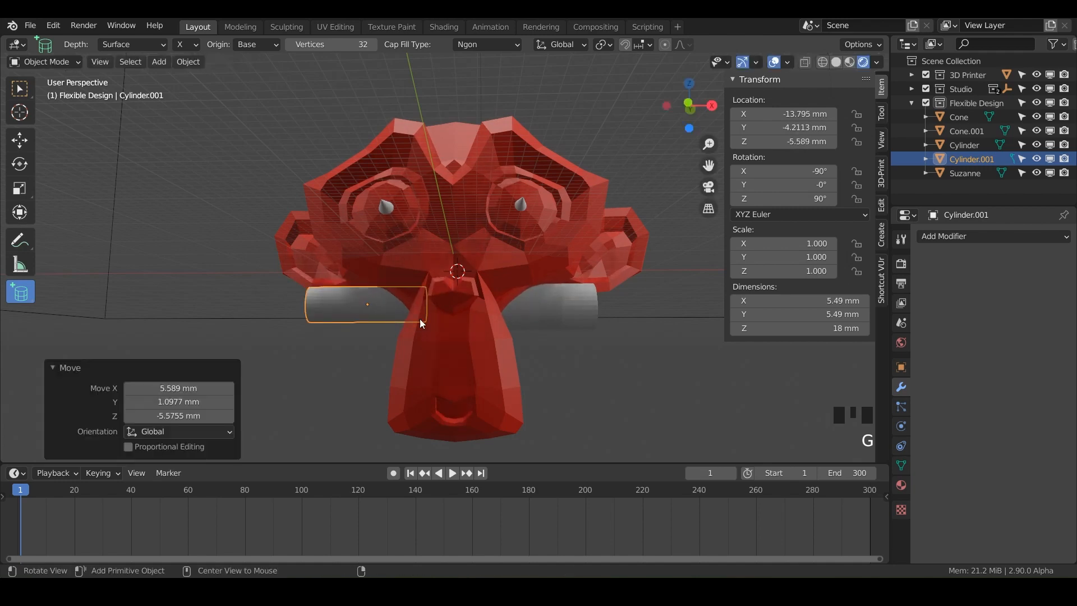
left_click(563, 371)
- Set the depth for new primitives to 3D Cursor Plane
middle_click_drag(563, 370, 538, 391)
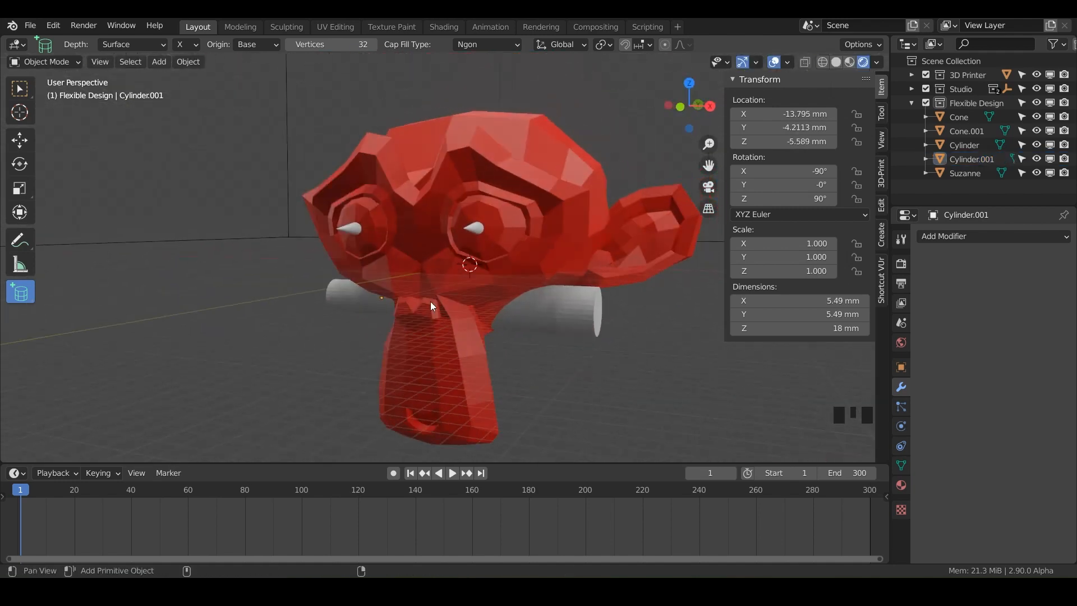
middle_click_drag(430, 301, 418, 341, "shift")
middle_click_drag(410, 220, 475, 246)
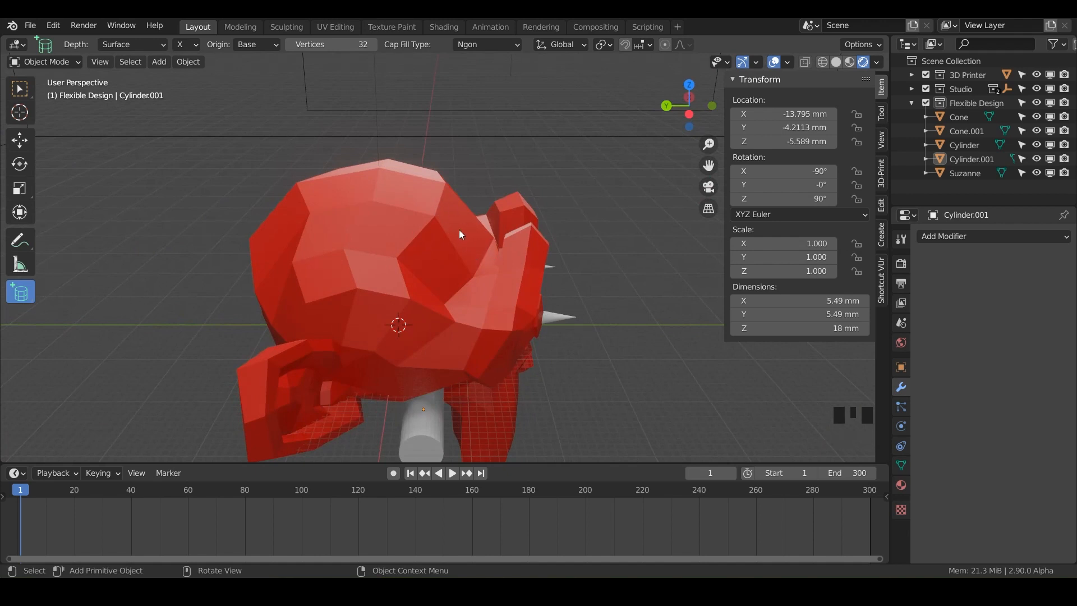
middle_click_drag(456, 240, 417, 246)
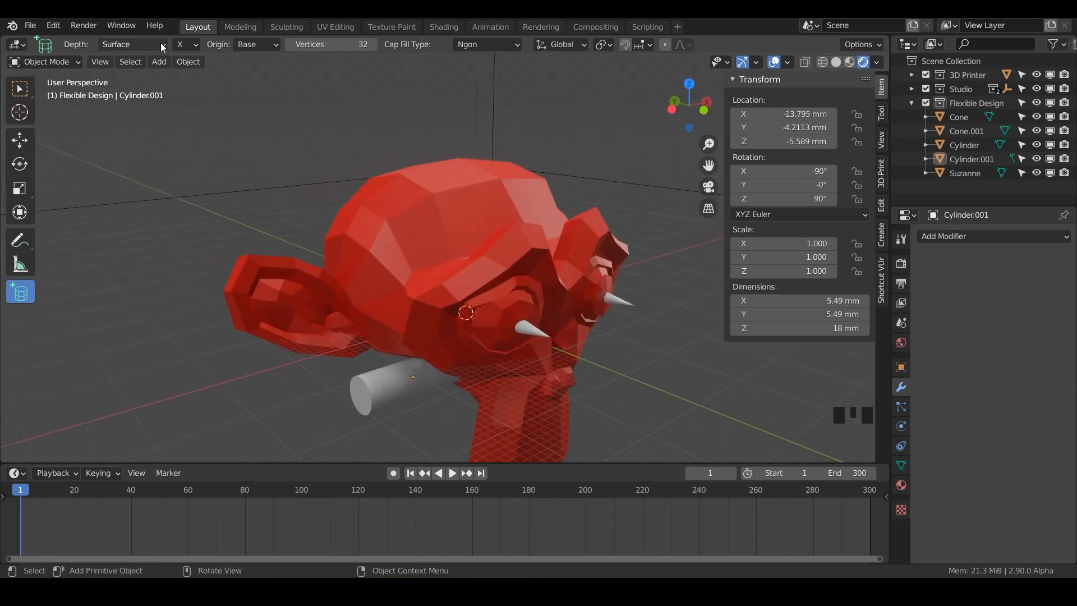
left_click(136, 47)
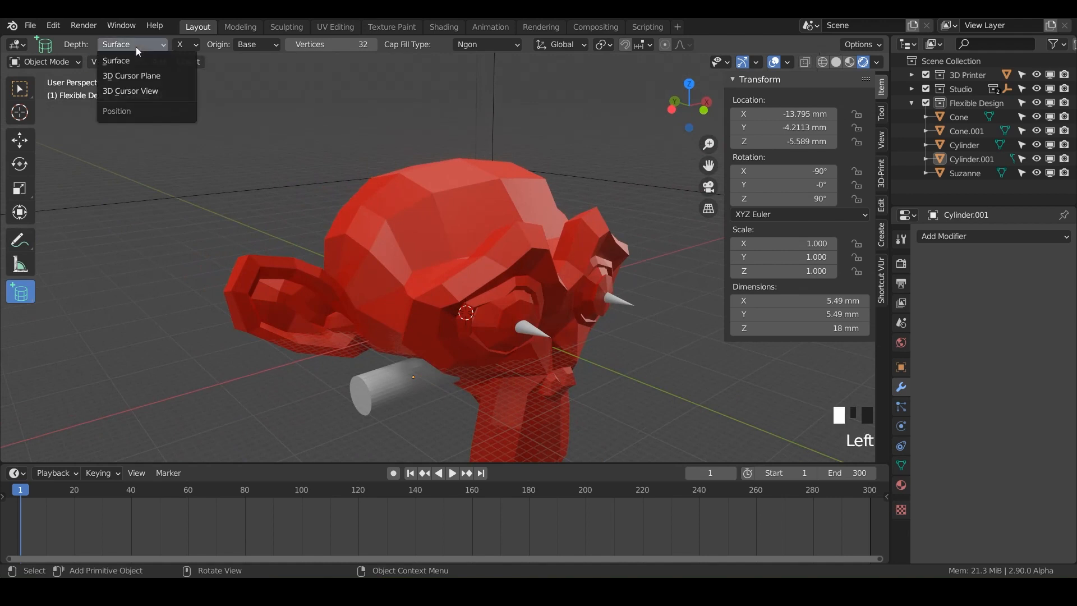
left_click(149, 79)
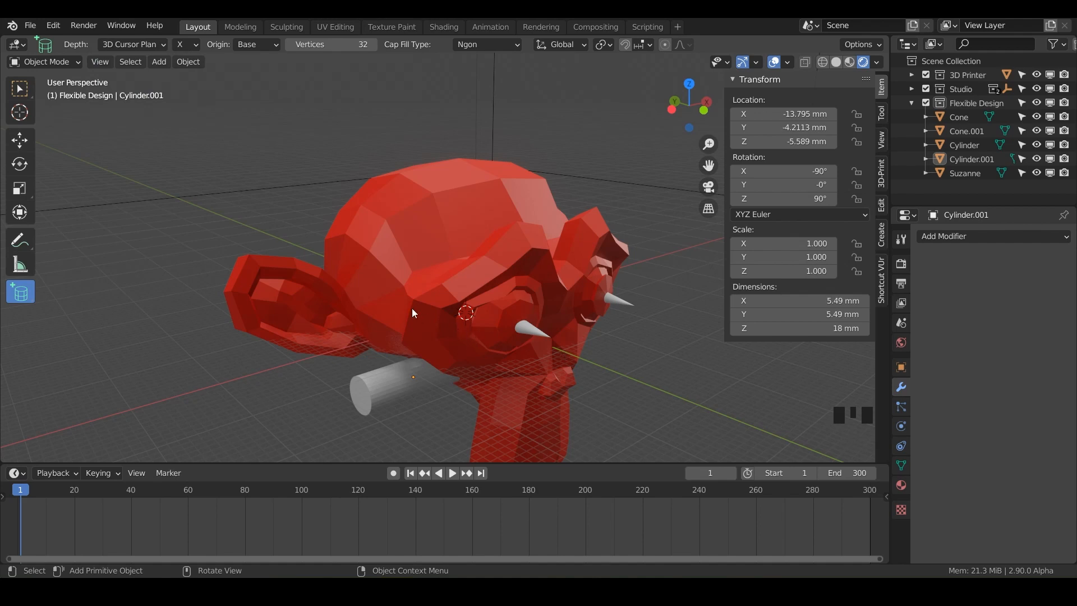
- Switch to the interactive Add Cube tool and set its plane axis to Z
middle_click_drag(482, 326, 486, 353)
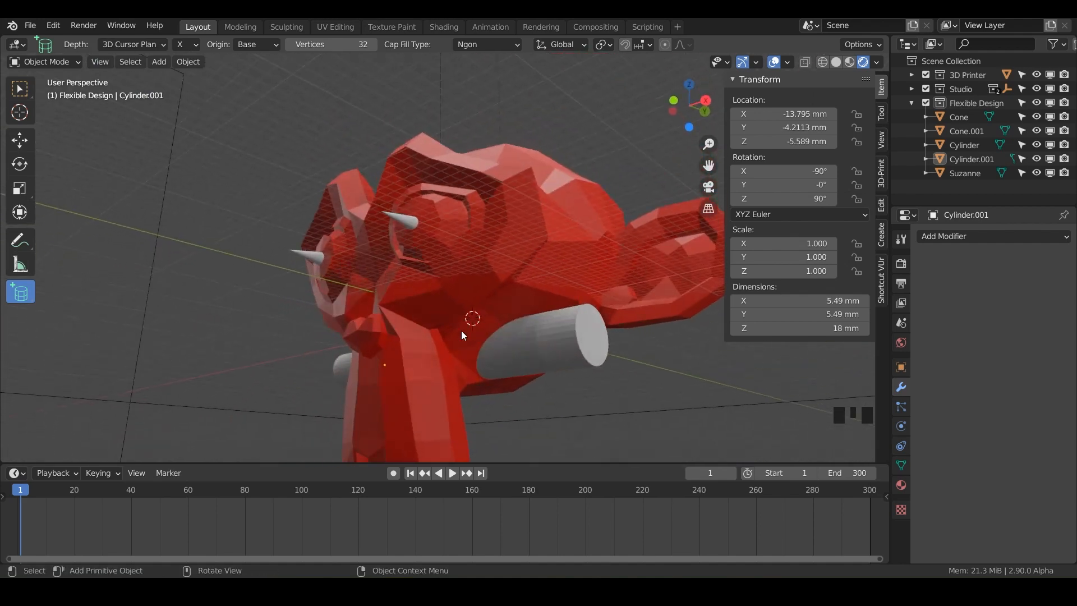
left_click_drag(20, 292, 81, 307)
middle_click_drag(380, 298, 214, 58)
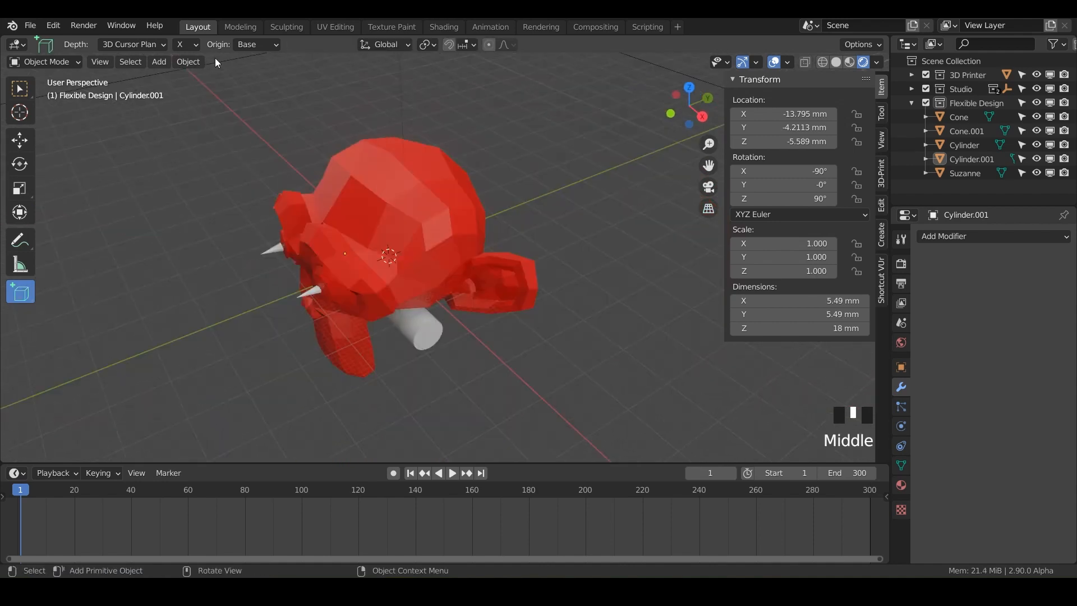
left_click(192, 45)
left_click(183, 92)
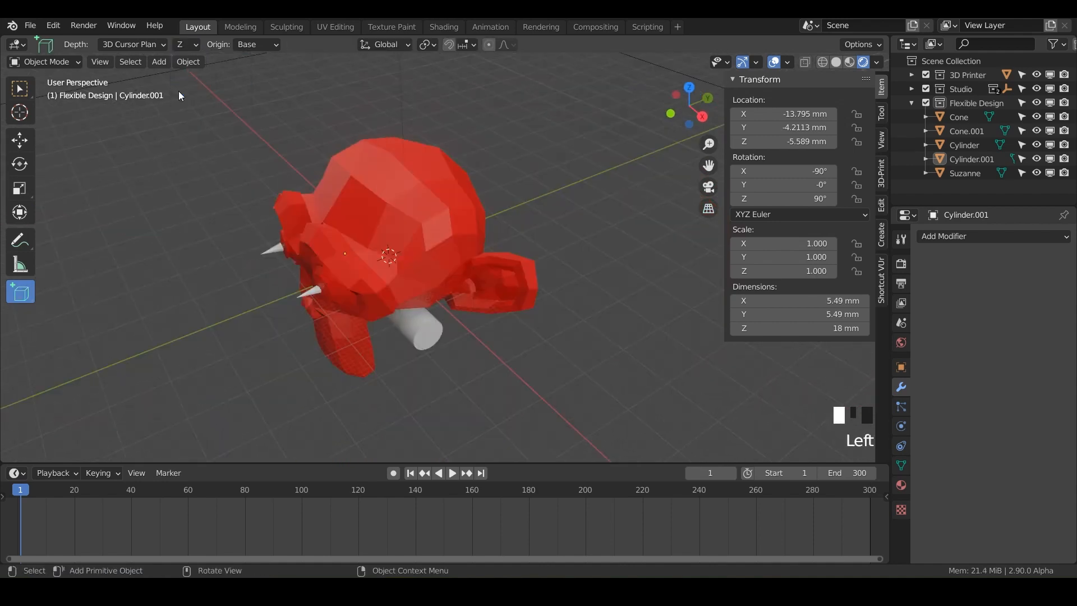
- Draw a cube about 17.4 × 14.5 × 14.3 mm over Suzanne's head on the cursor plane and view it from the right
middle_click_drag(511, 335, 408, 253)
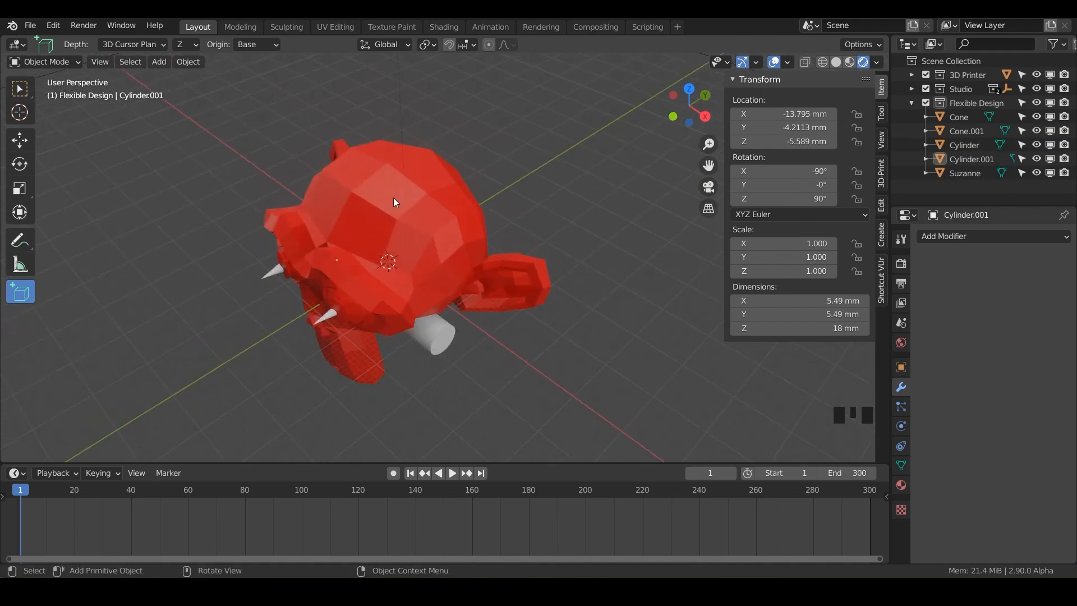
mouse_move(391, 189)
left_mouse_down()
mouse_move(427, 213)
mouse_move(391, 246)
left_mouse_up()
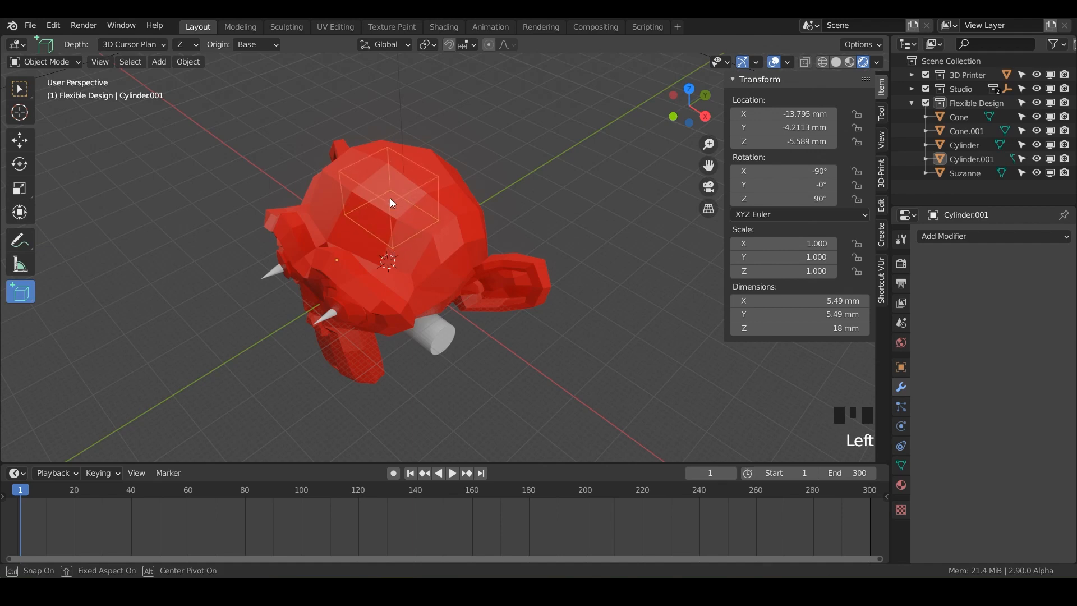
left_click(392, 196)
middle_click_drag(400, 189, 353, 158)
key("KP_3")
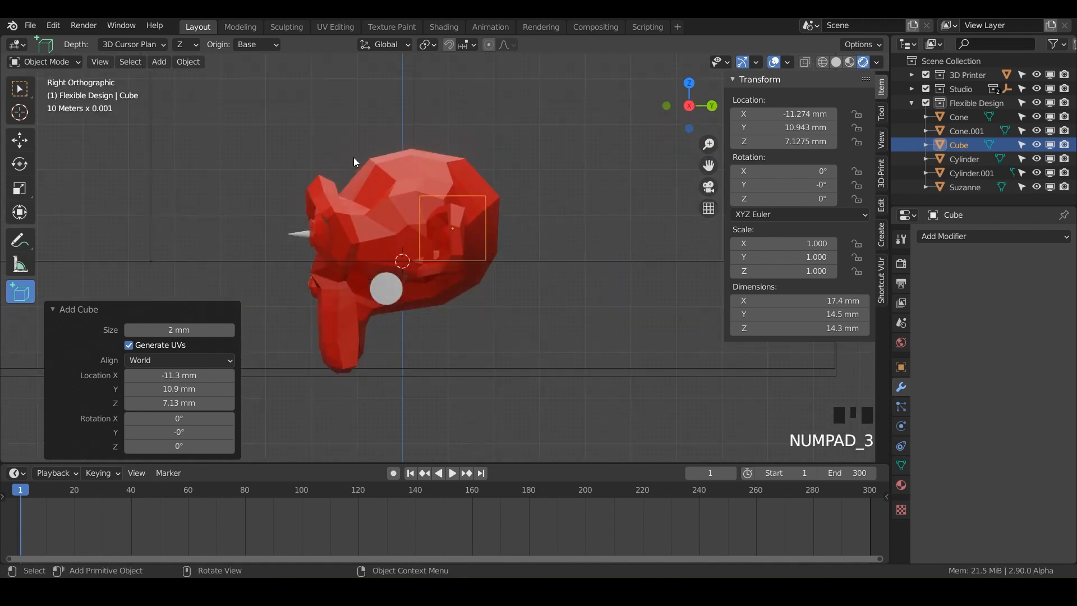
scroll(432, 254, "up", 5)
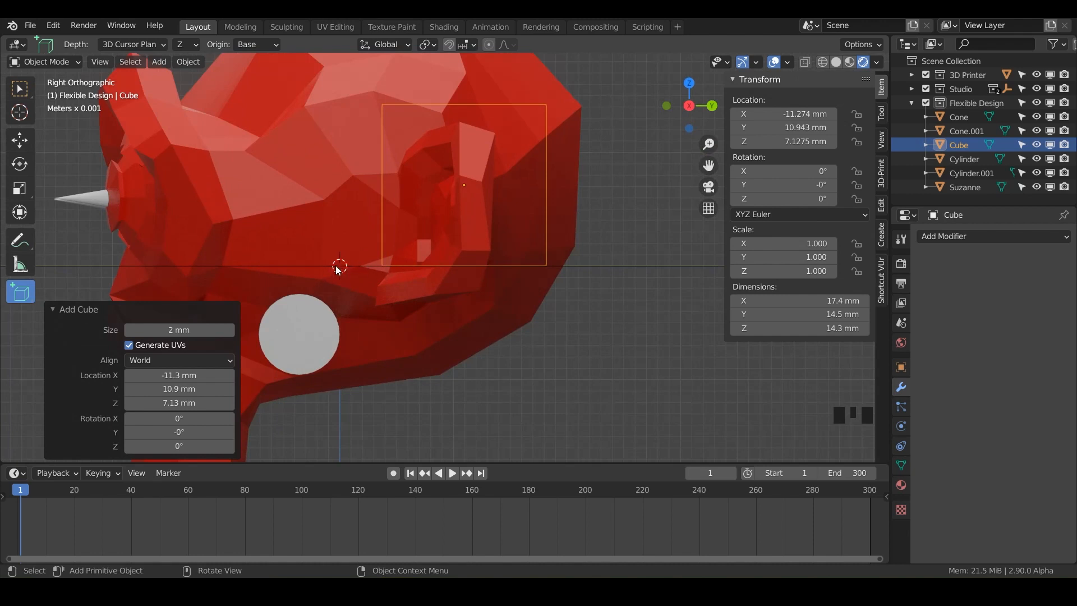
- Reposition the 3D cursor in the right side view, placing it in front of and above Suzanne's face
scroll(400, 282, "down", 2)
middle_click_drag(401, 281, 394, 305, "shift")
right_click(613, 172, "shift")
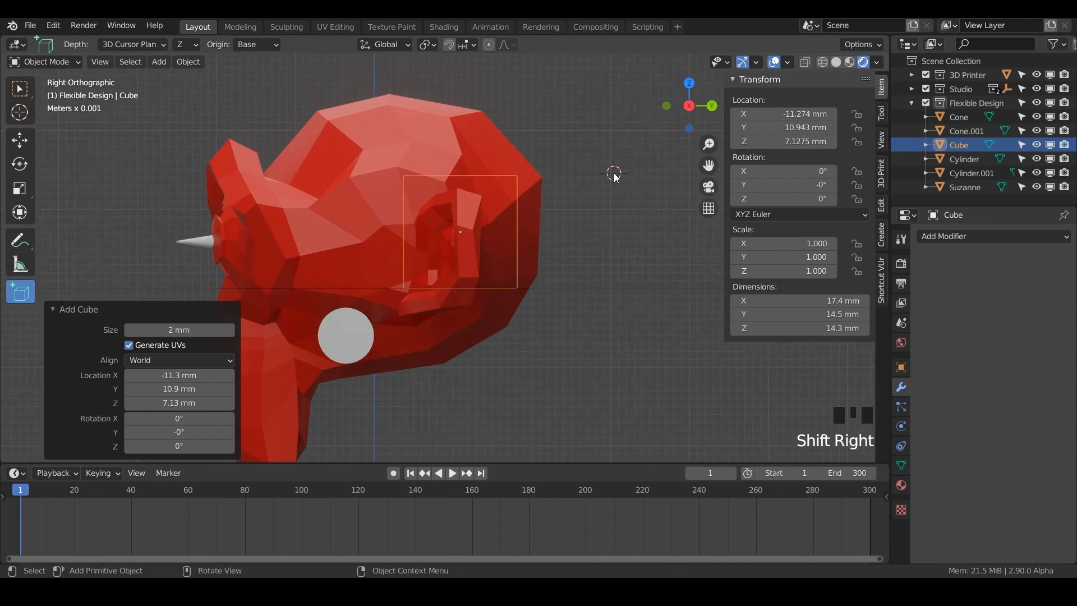
middle_click_drag(320, 174, 482, 230, "shift")
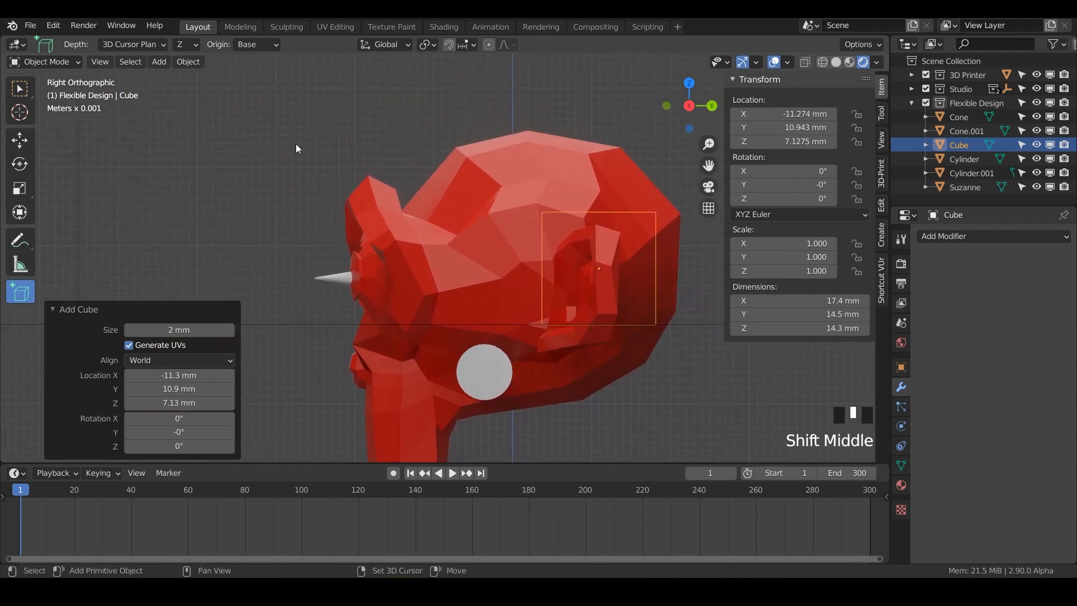
right_click(295, 144, "shift")
middle_click_drag(295, 144, 391, 288)
scroll(390, 289, "down", 5)
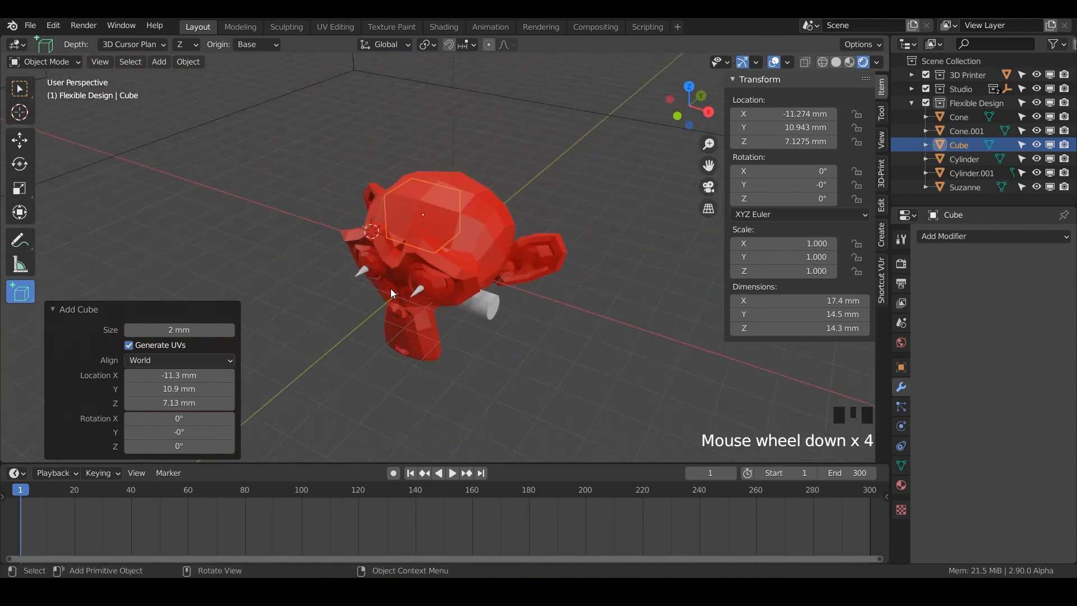
- Draw a cube about 17.2 × 15.2 × 18.3 mm behind Suzanne's positive-X side at the cursor's height, and deselect it
middle_click_drag(476, 256, 502, 289)
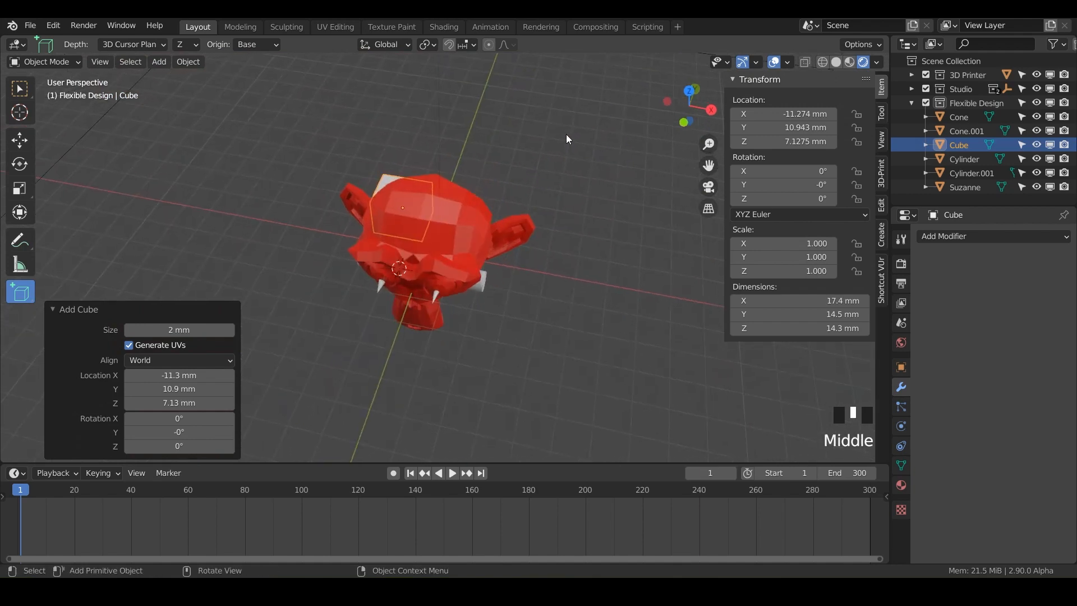
left_click_drag(555, 130, 604, 163)
left_click(602, 119)
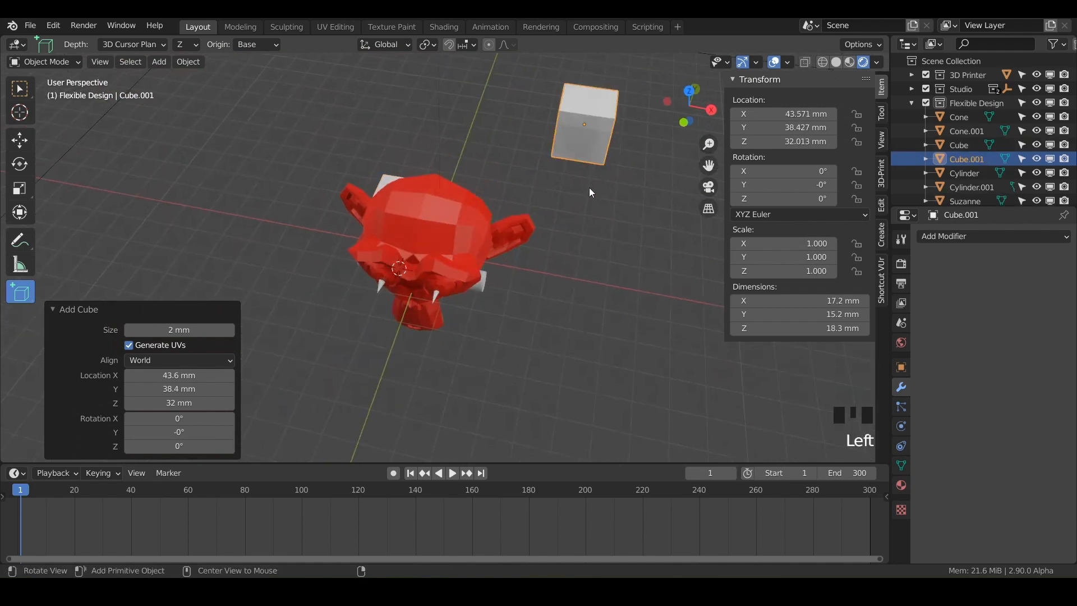
middle_click_drag(589, 187, 486, 118)
key("KP_3")
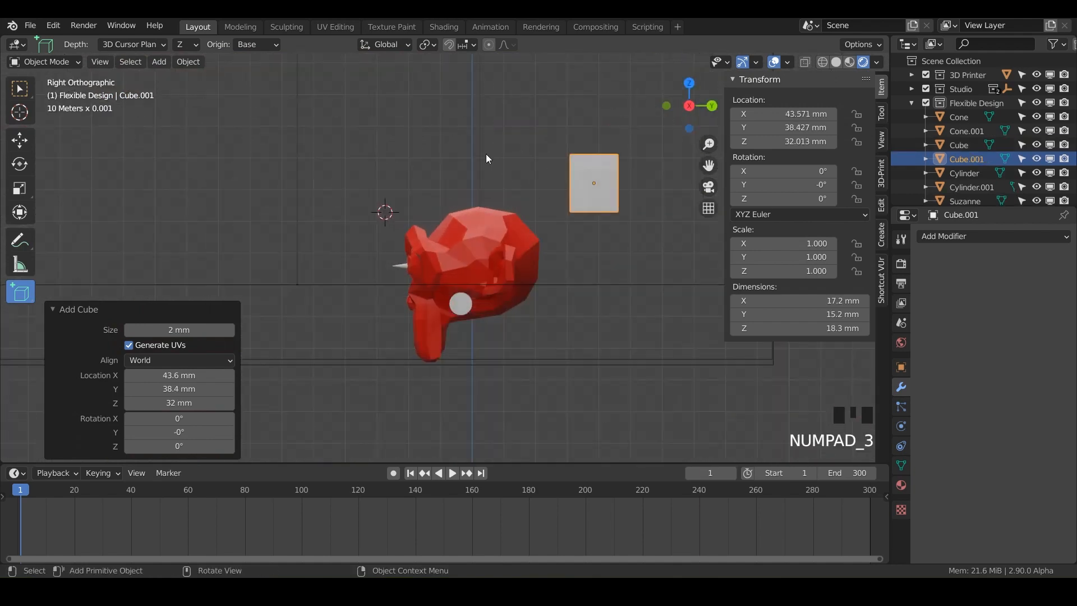
left_click(531, 212)
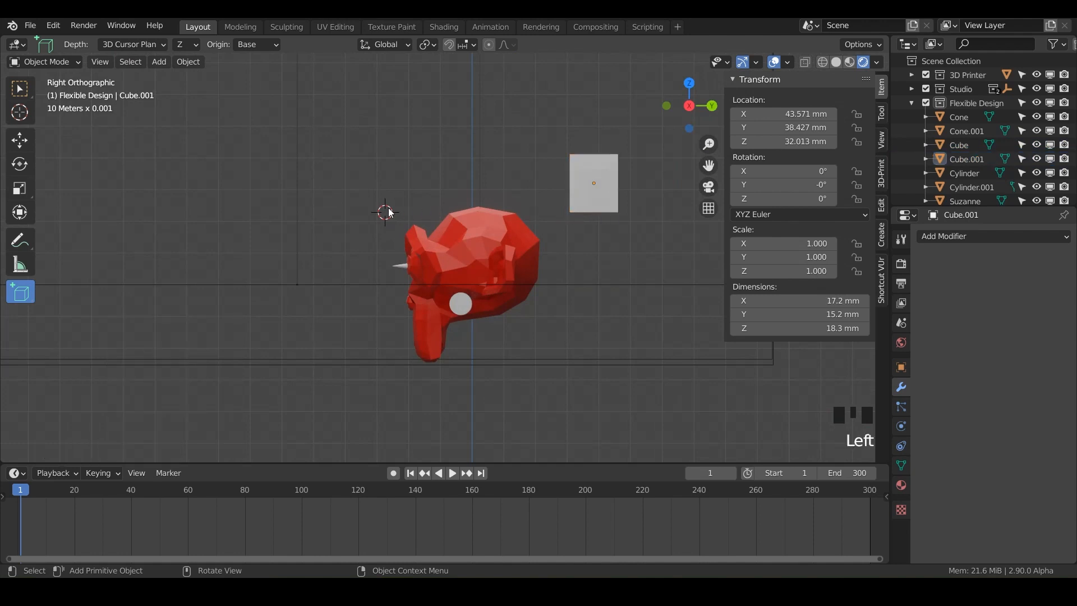
- Place the 3D cursor on the top surface of Suzanne's head
middle_click_drag(480, 348, 428, 301, "shift")
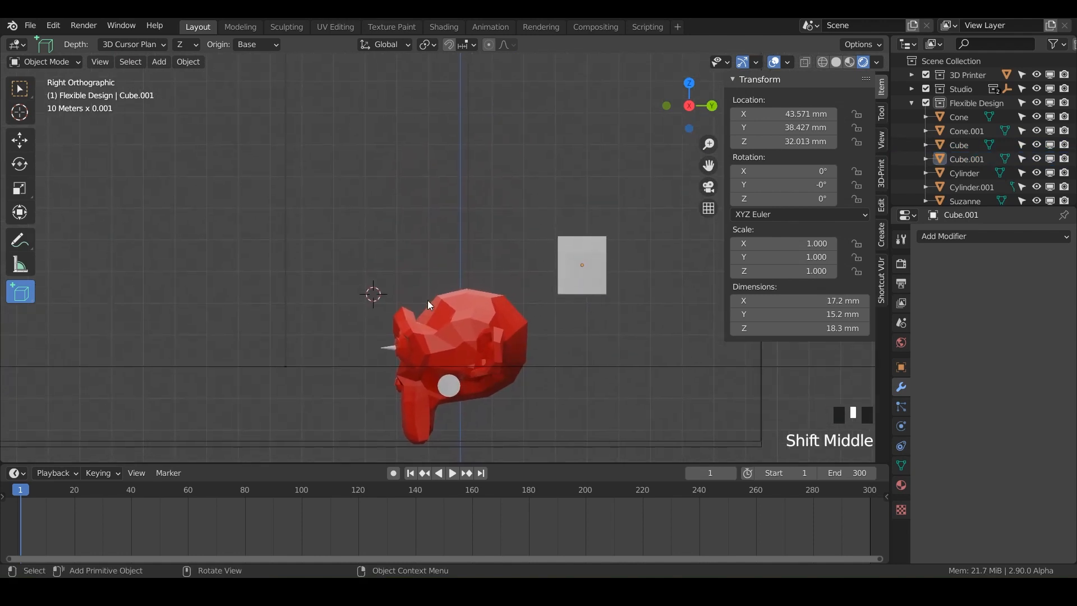
right_click(504, 206, "shift")
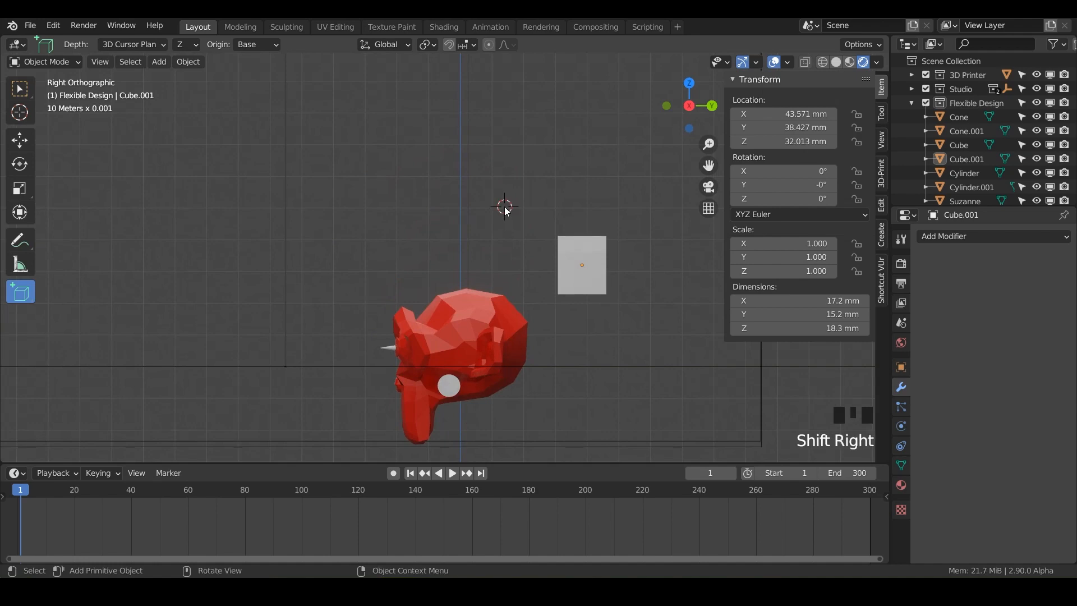
middle_click_drag(504, 207, 586, 240)
middle_click_drag(460, 261, 452, 303)
middle_click(451, 286)
right_click(451, 286, "alt")
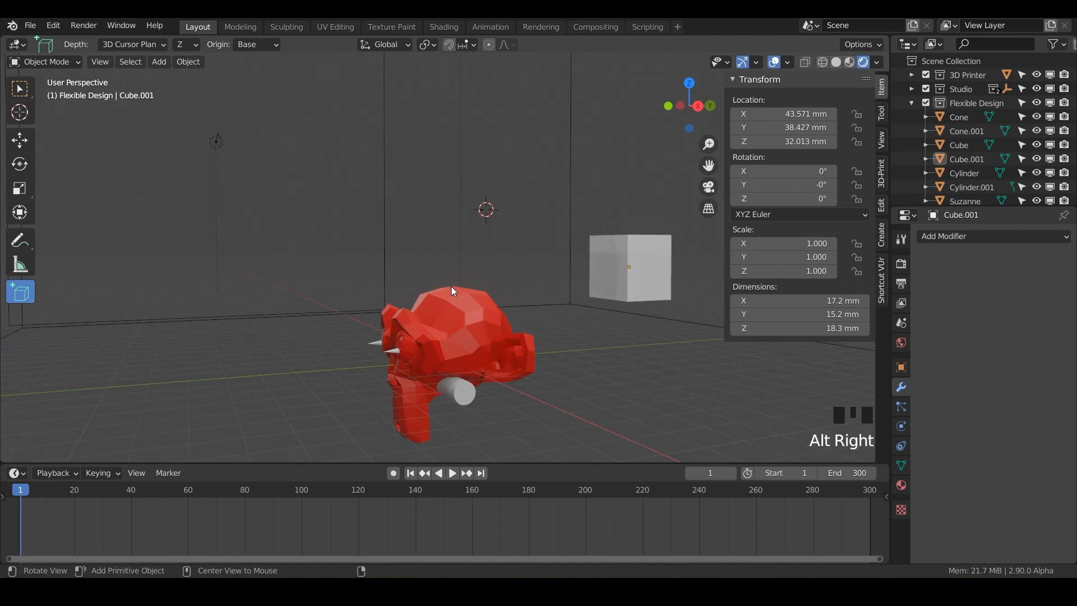
right_click(450, 285, "alt")
right_click(451, 286, "shift")
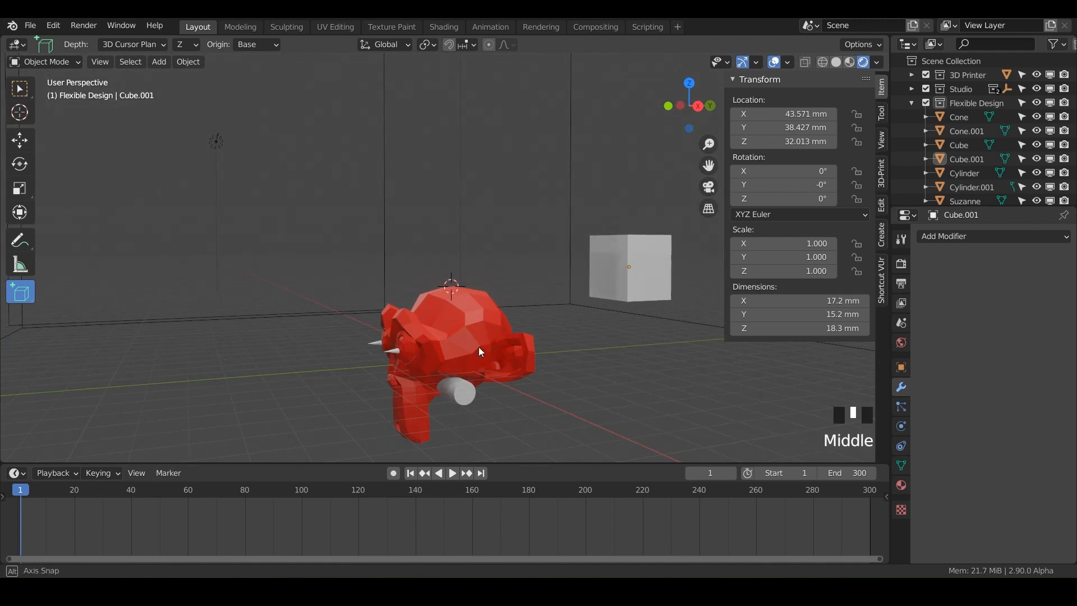
- Draw two cubes at cursor height on Suzanne's positive-X side, about 8.8 × 14.1 × 6.7 mm and 18.5 × 16.3 × 5.9 mm
middle_click_drag(479, 346, 522, 337)
mouse_move(491, 275)
left_mouse_down()
mouse_move(518, 289)
mouse_move(602, 256)
left_mouse_up()
left_click(529, 271)
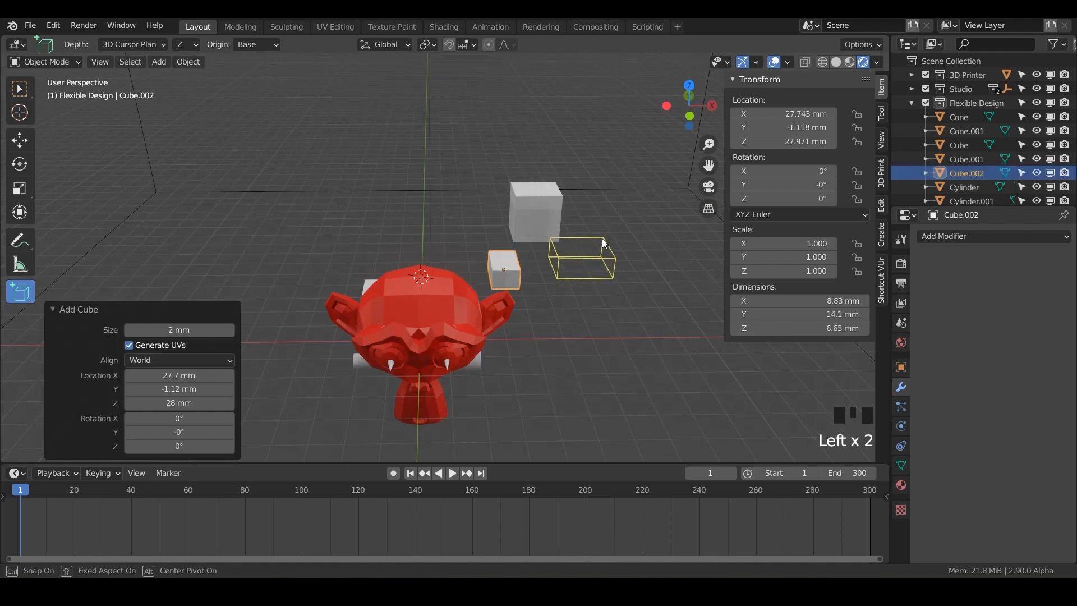
left_click(601, 238)
- Draw two cubes at cursor height on Suzanne's negative-X side, about 16.3 × 14.8 × 8.7 mm and 14.5 × 11 × 6.3 mm
left_click_drag(347, 272, 307, 264)
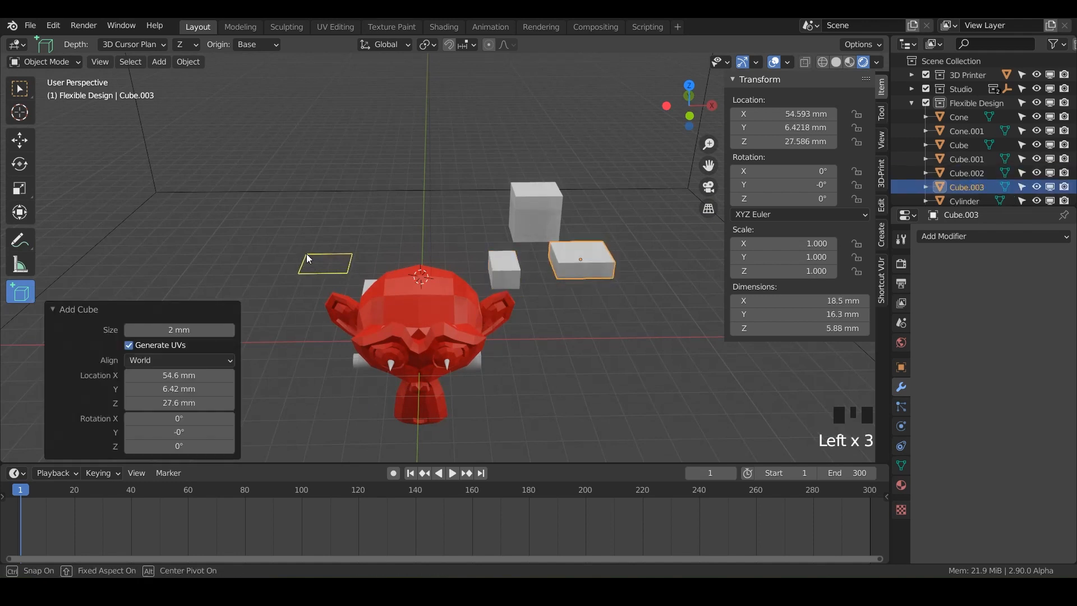
left_click(306, 250)
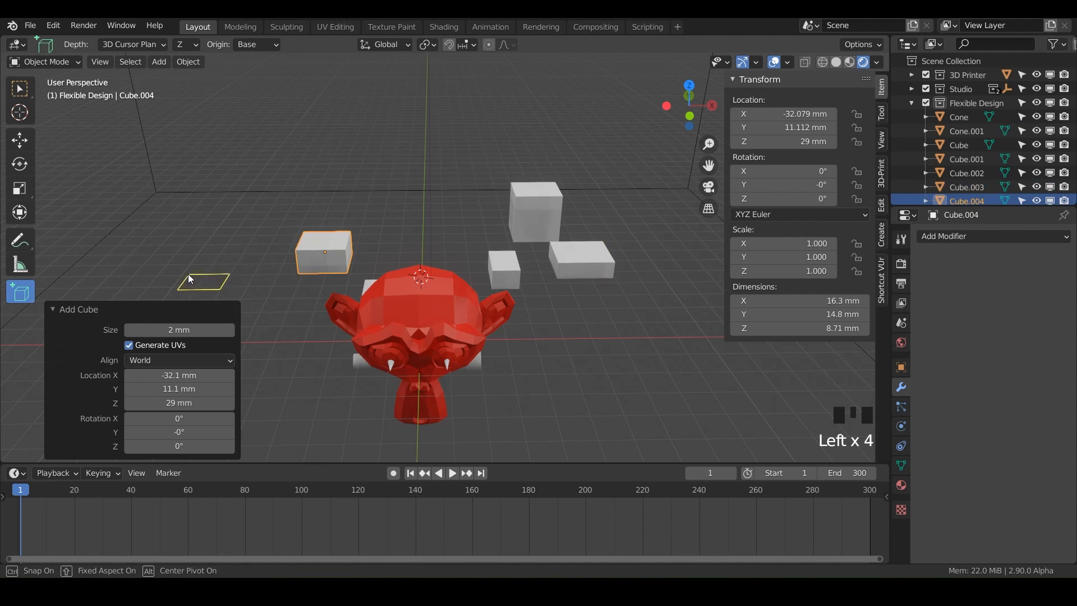
left_click_drag(188, 273, 186, 272)
left_click(182, 257)
- Draw a cube about 12.1 × 11.4 × 7.3 mm at cursor height just behind Suzanne's head
left_click_drag(438, 250, 469, 256)
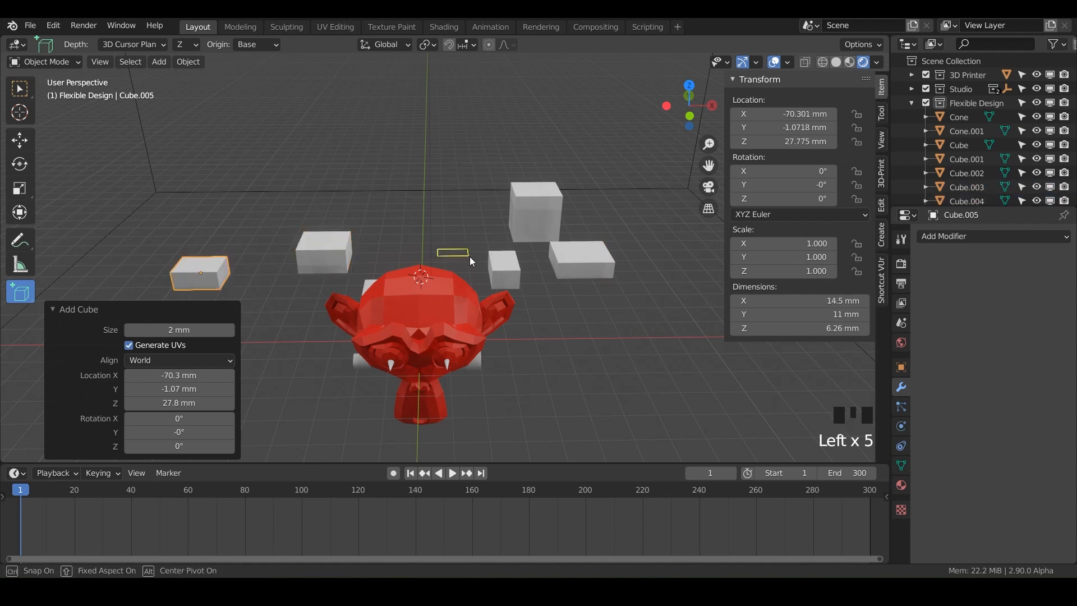
left_click(471, 244)
middle_click_drag(472, 244, 360, 235)
- Set the depth for new primitives to 3D Cursor View and collapse the Add Cube settings
left_click(156, 44)
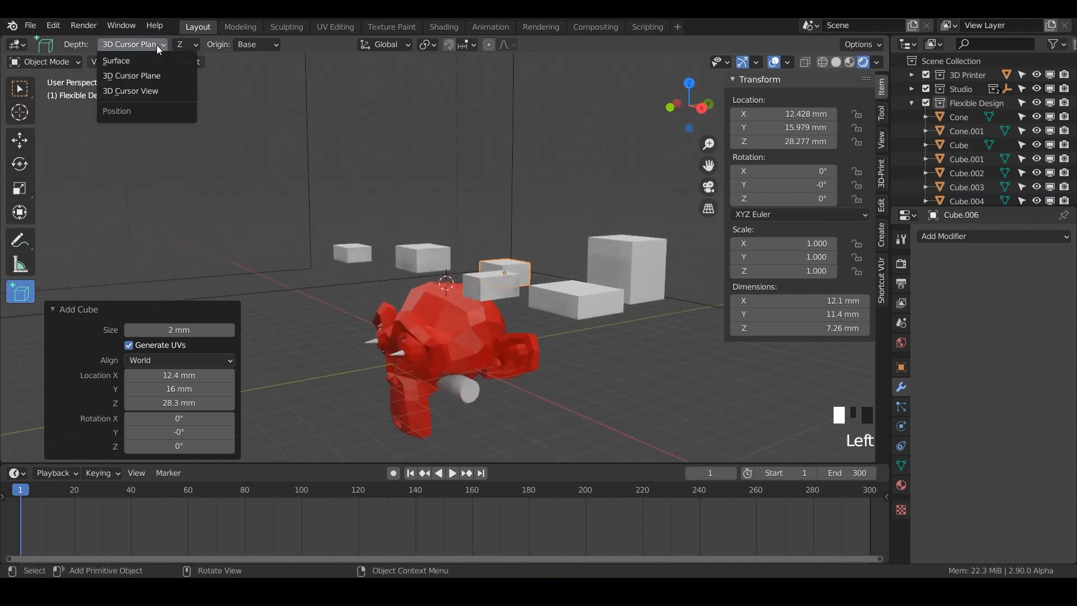
left_click(138, 91)
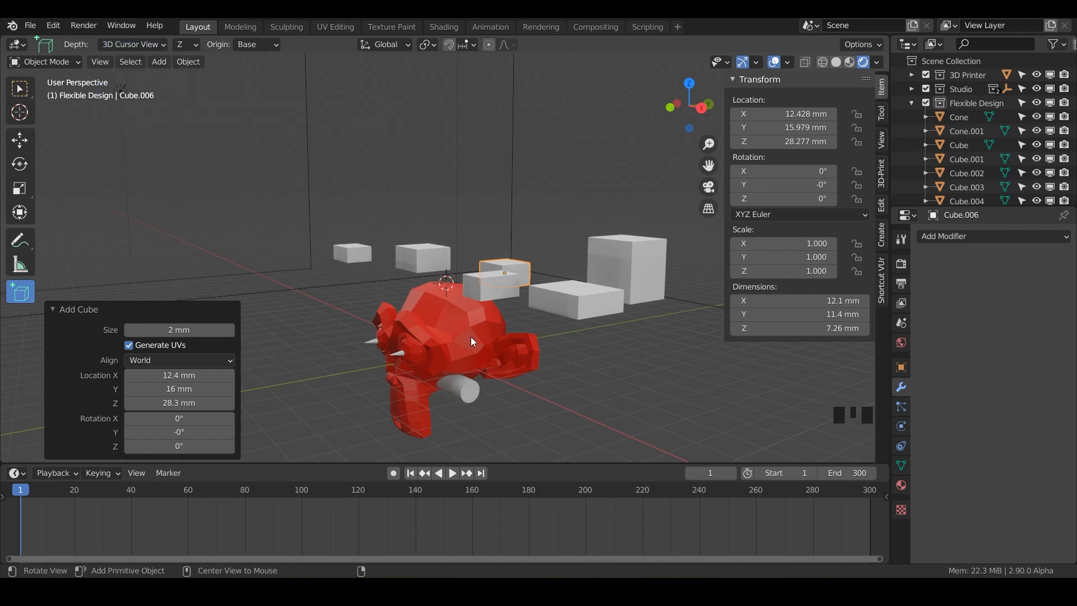
middle_click_drag(470, 337, 510, 335)
middle_click_drag(439, 302, 409, 292)
left_click(148, 47)
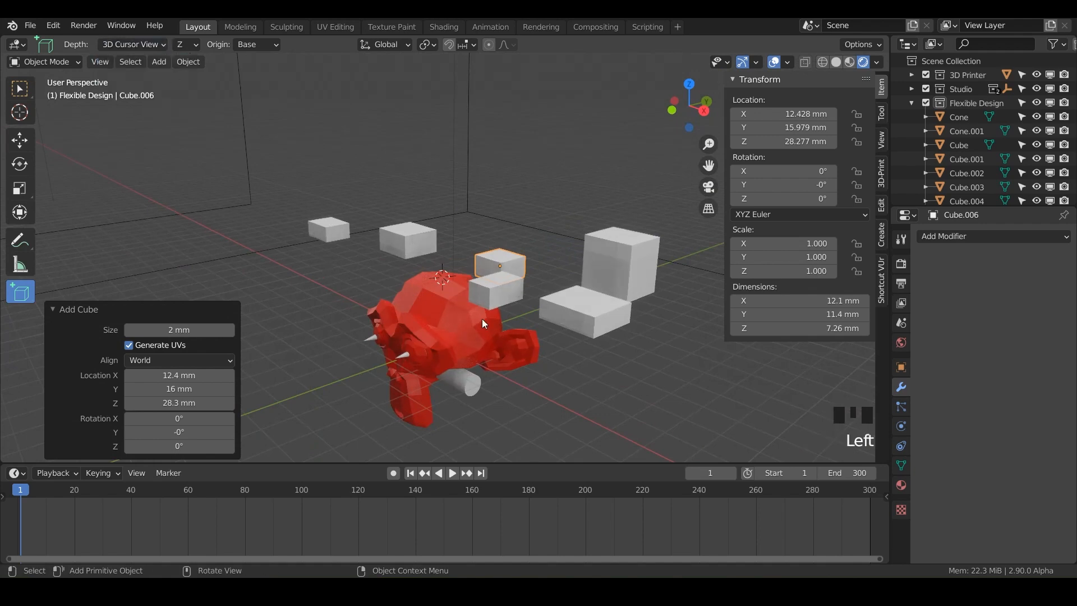
middle_click_drag(401, 302, 417, 273)
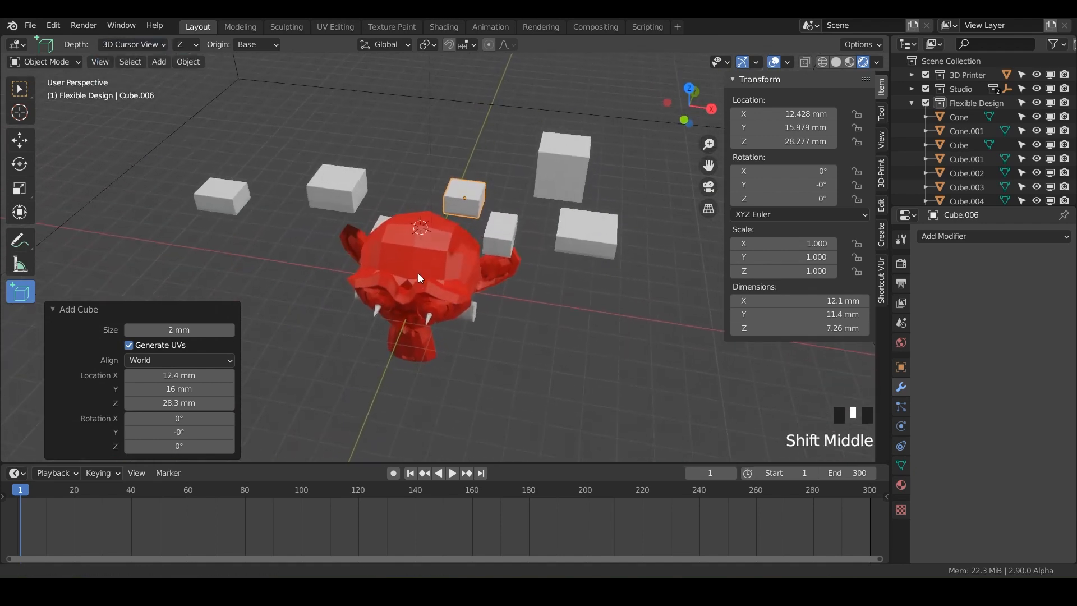
left_click(53, 310)
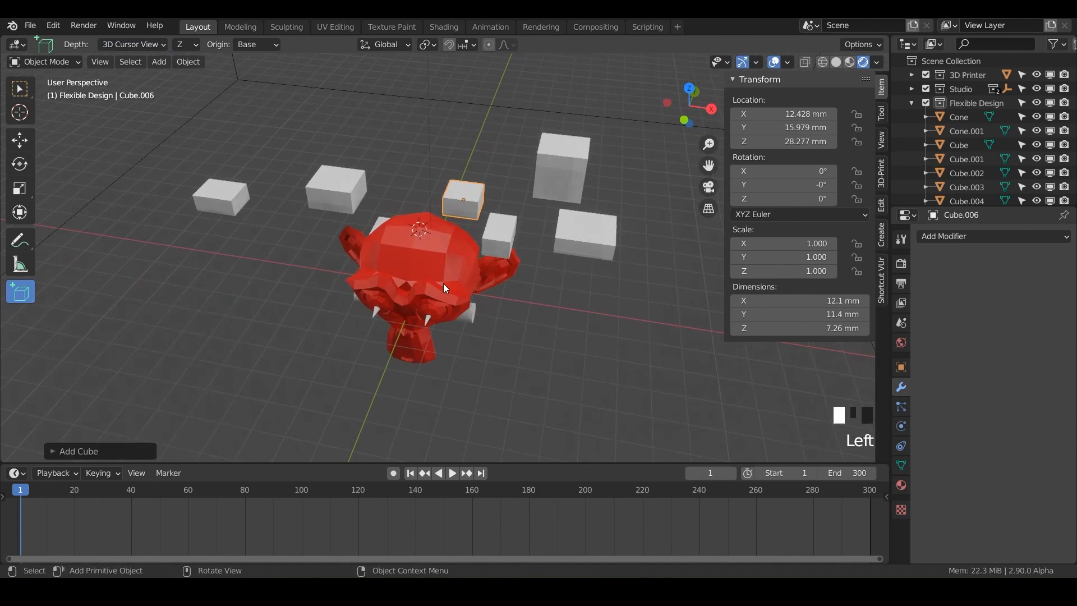
middle_click_drag(454, 294, 393, 249)
scroll(423, 299, "up", 3)
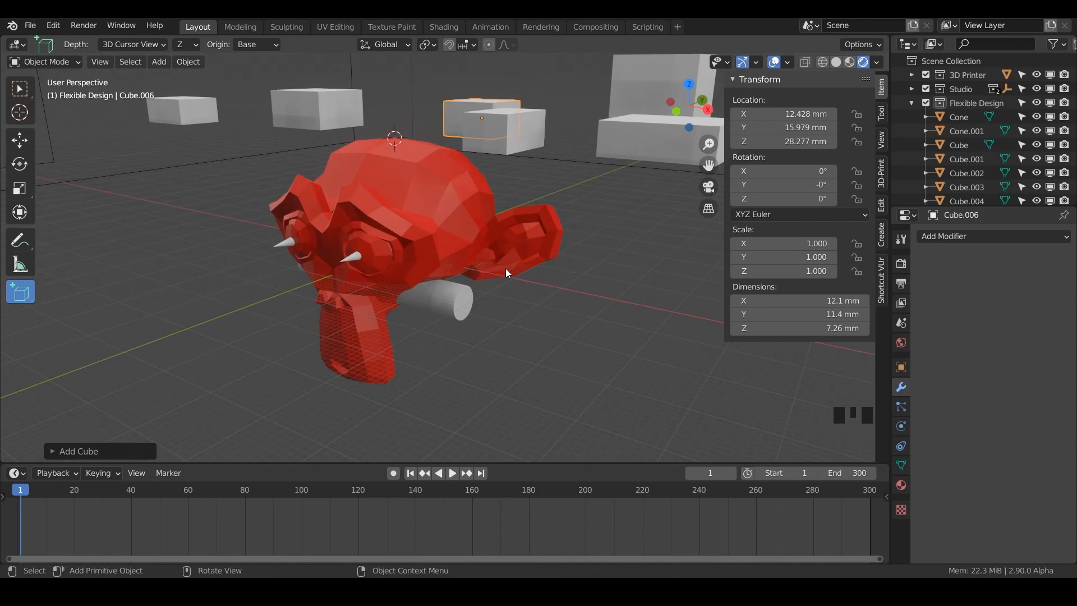
scroll(495, 277, "down", 2)
middle_click_drag(494, 273, 541, 296, "shift")
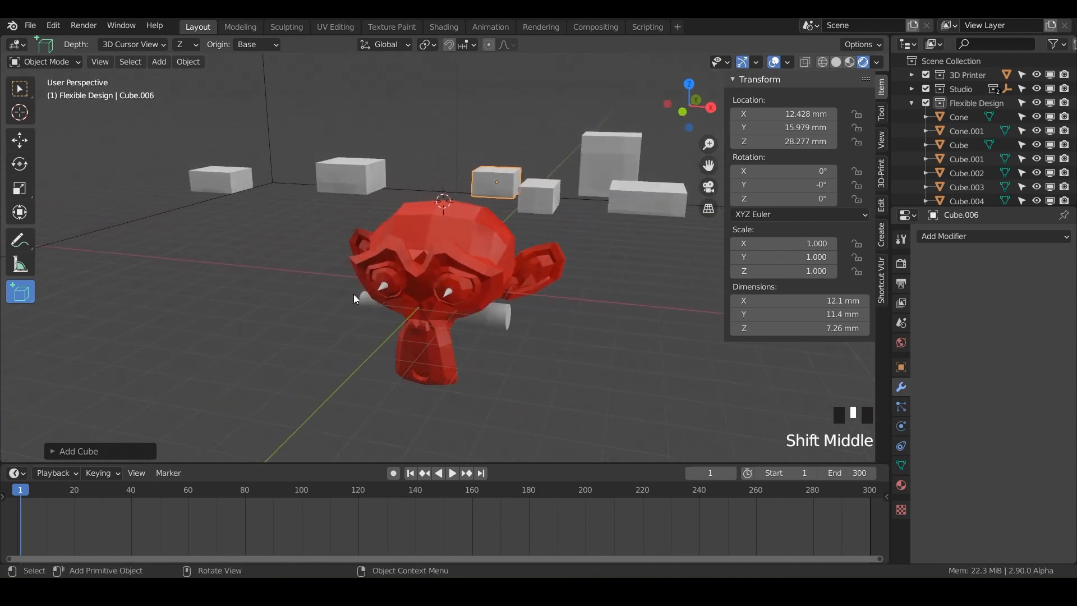
left_click(21, 297)
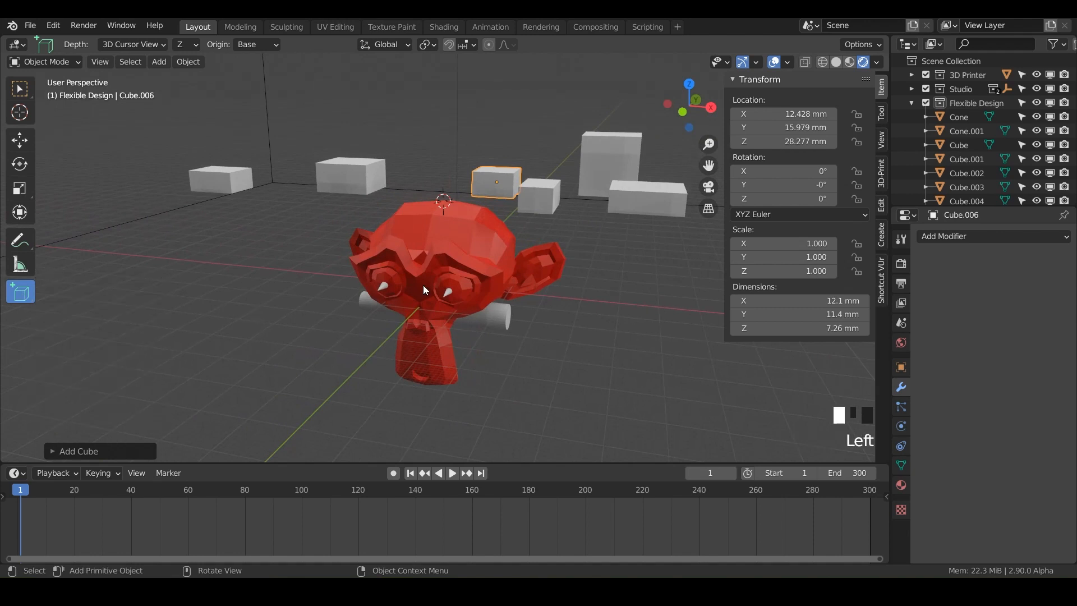
scroll(472, 269, "up", 2)
scroll(473, 268, "down", 1)
middle_click_drag(473, 268, 382, 278, "shift")
scroll(382, 279, "up", 1)
scroll(381, 278, "down", 1)
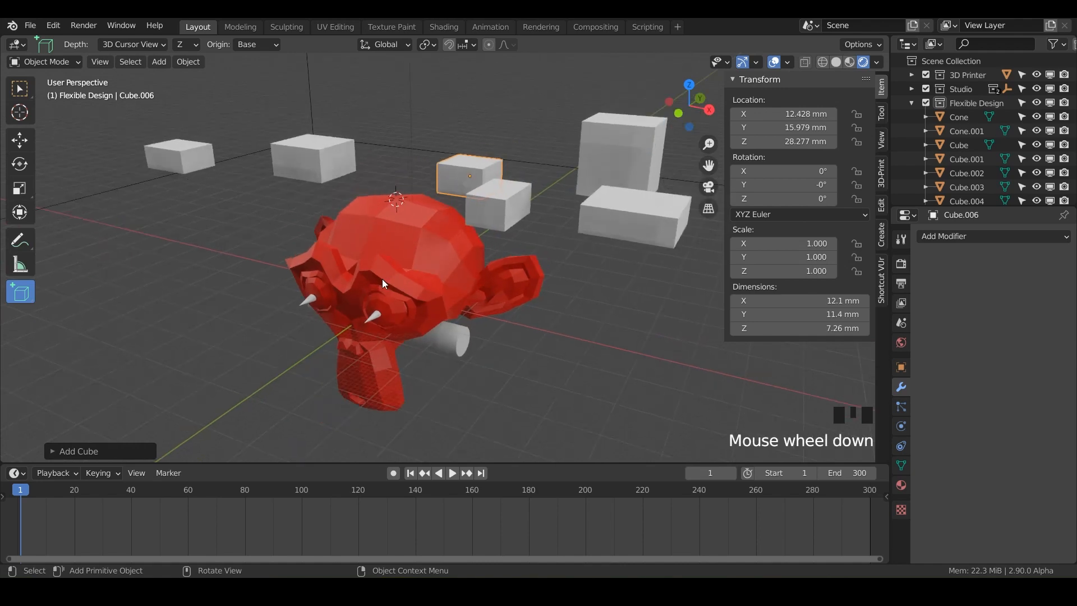
scroll(382, 279, "down", 1)
scroll(382, 279, "up", 1)
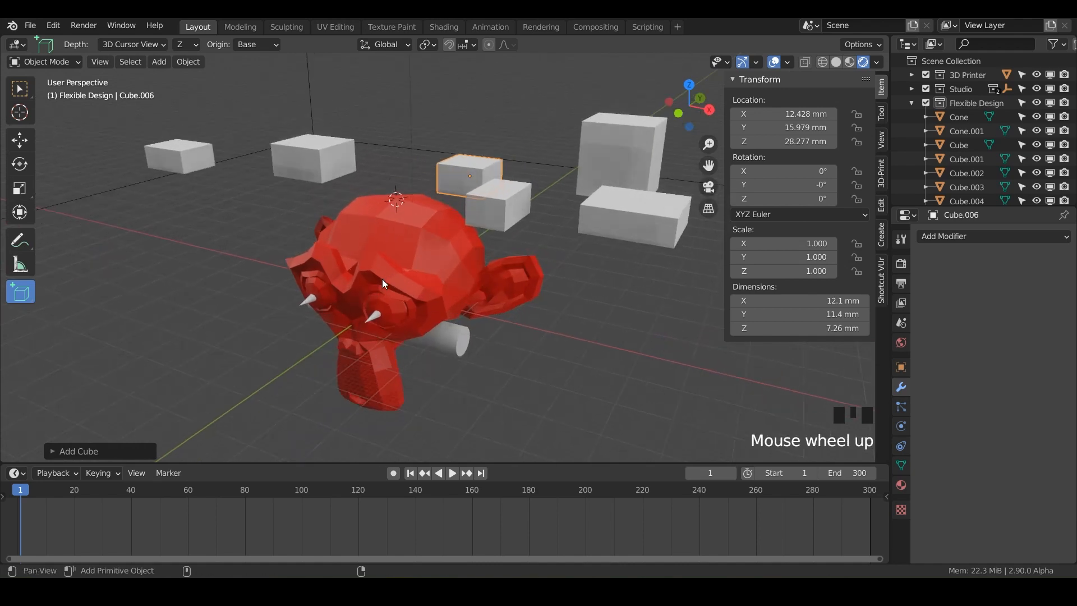
middle_click_drag(382, 279, 369, 267, "shift")
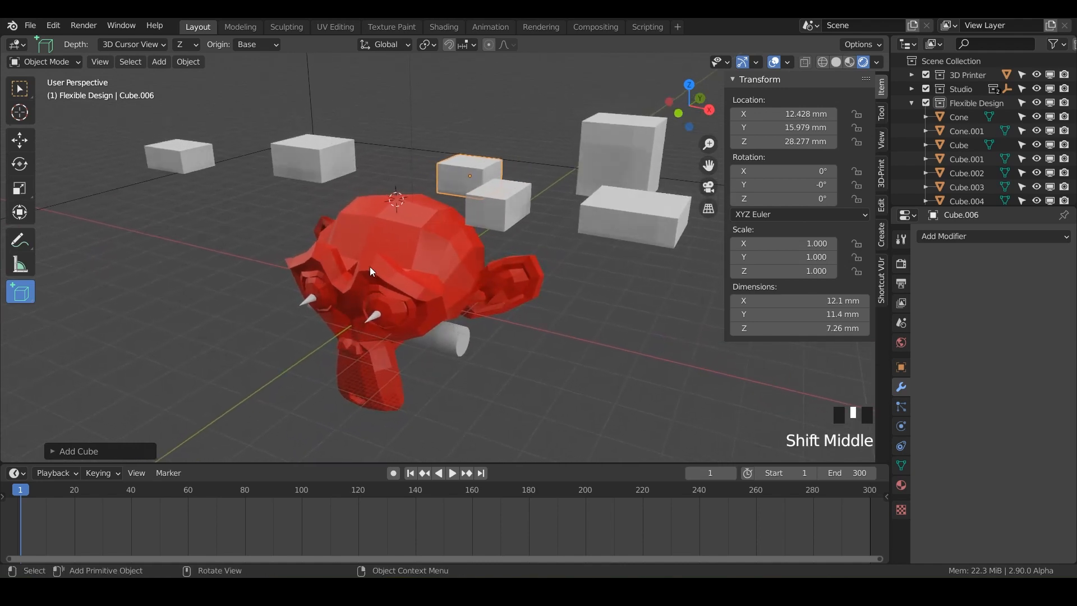